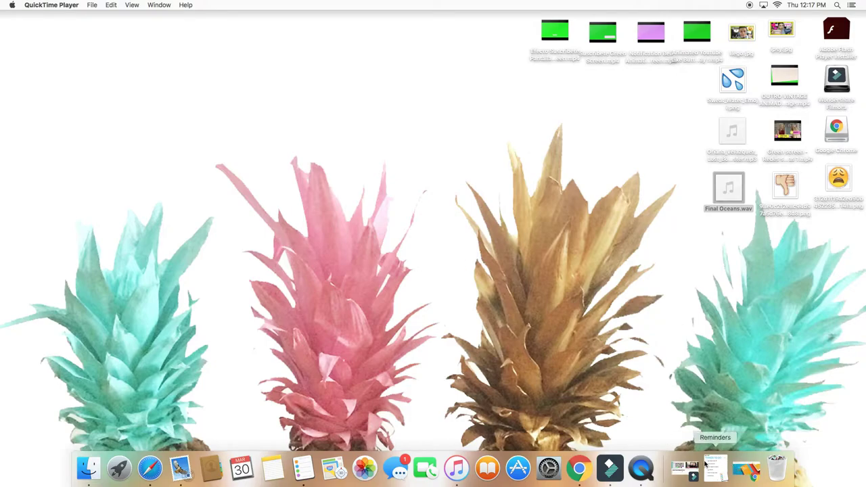
Step: Restore the PicMonkey window from the Dock to show the Start your design options
click(744, 476)
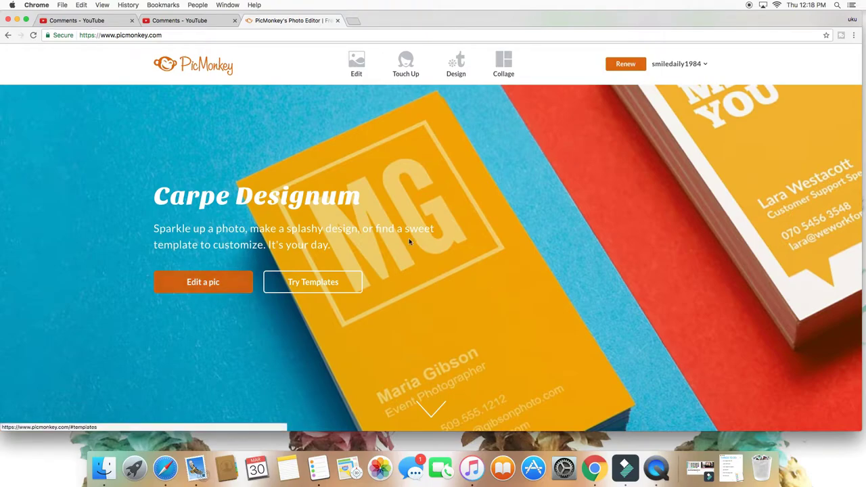
mouse_move(456, 65)
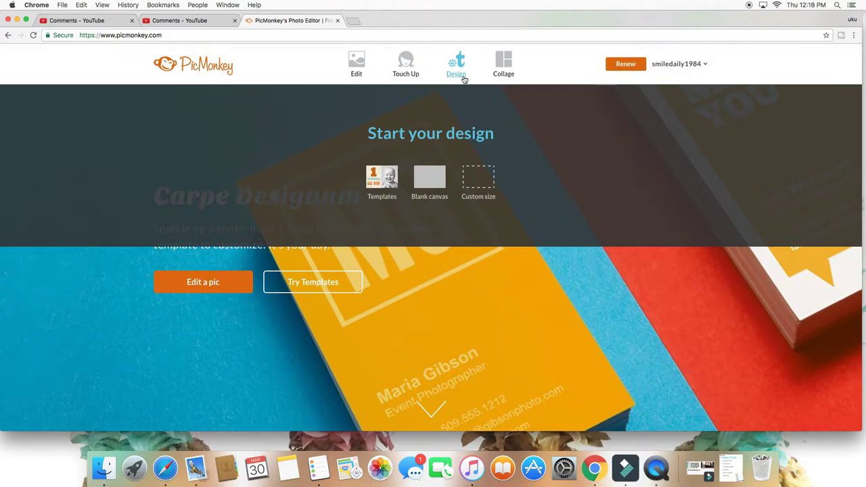
Step: Create a Custom size blank canvas of 1280 × 720 pixels
click(481, 188)
drag(366, 178, 304, 178)
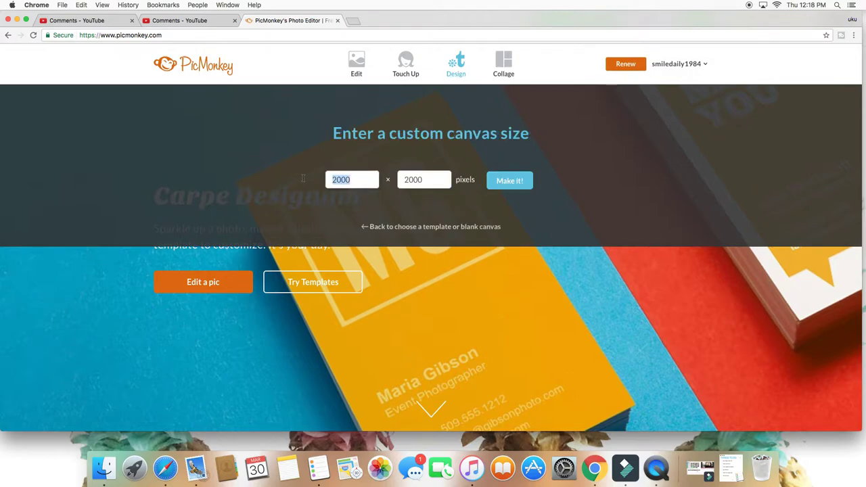
key(BackSpace)
text(1280)
drag(425, 180, 400, 181)
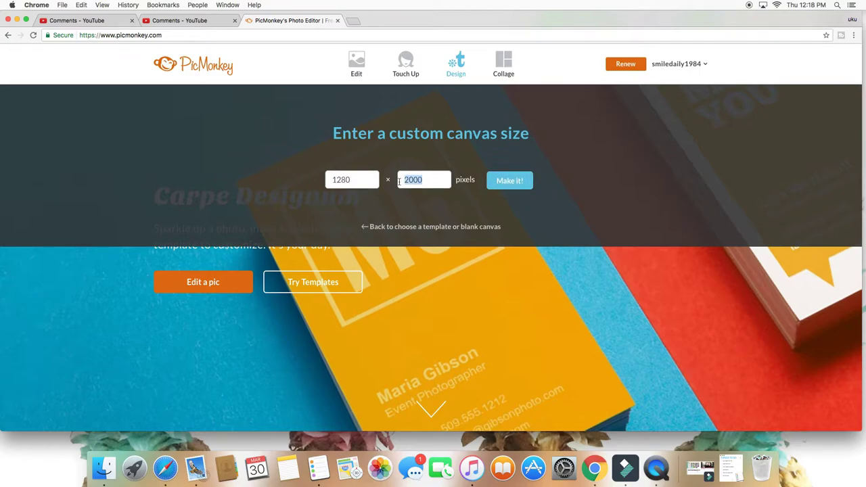
text(720)
click(426, 180)
click(511, 182)
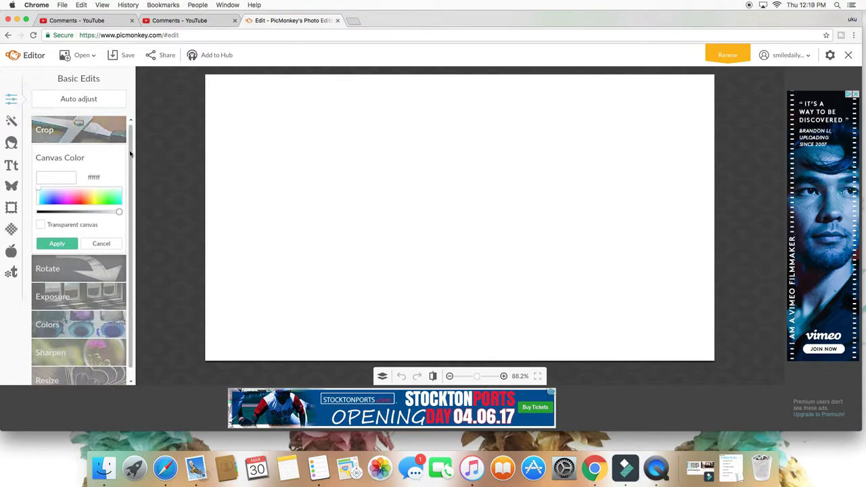
Step: Open the Effects list, try Lens Flare, and cancel it, leaving the canvas blank
drag(133, 154, 133, 165)
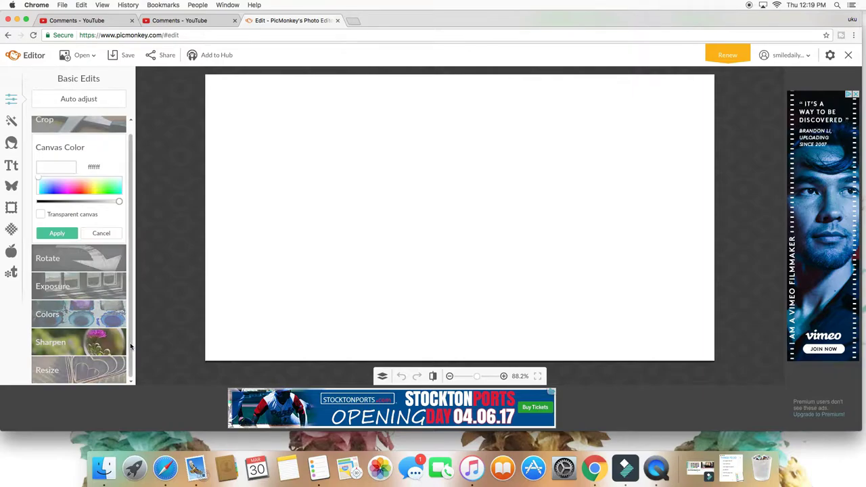
scroll(132, 325, up, 1)
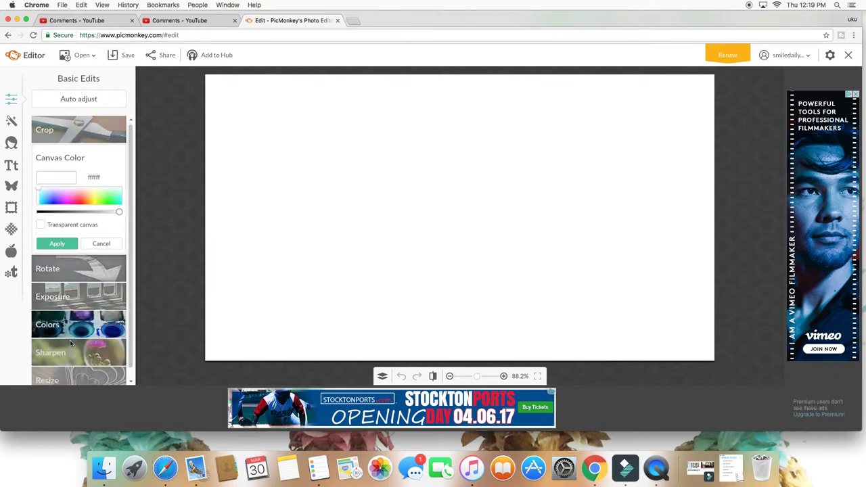
click(12, 123)
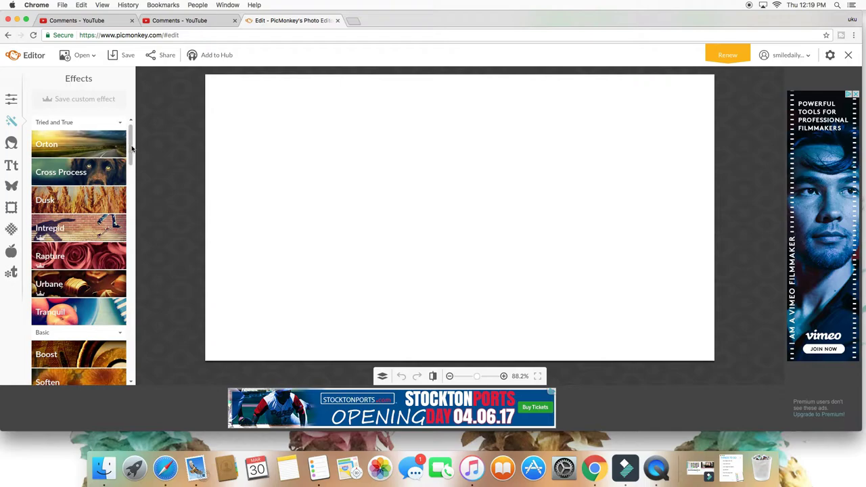
drag(133, 146, 124, 283)
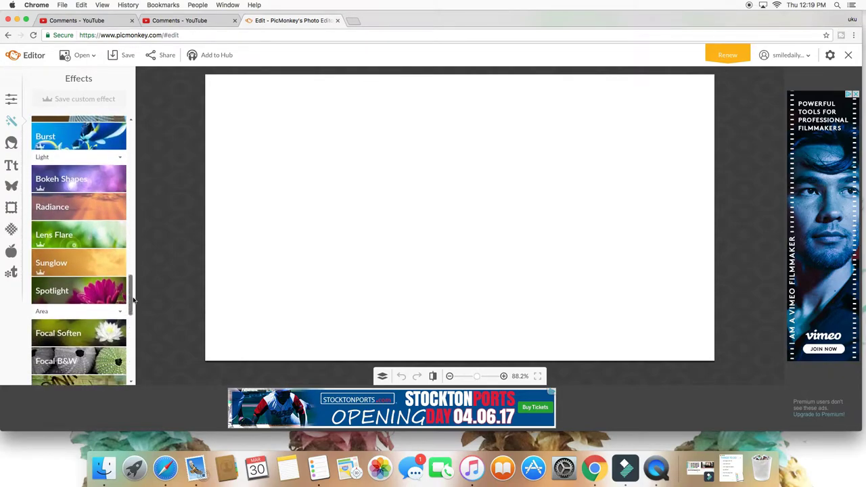
drag(124, 283, 134, 308)
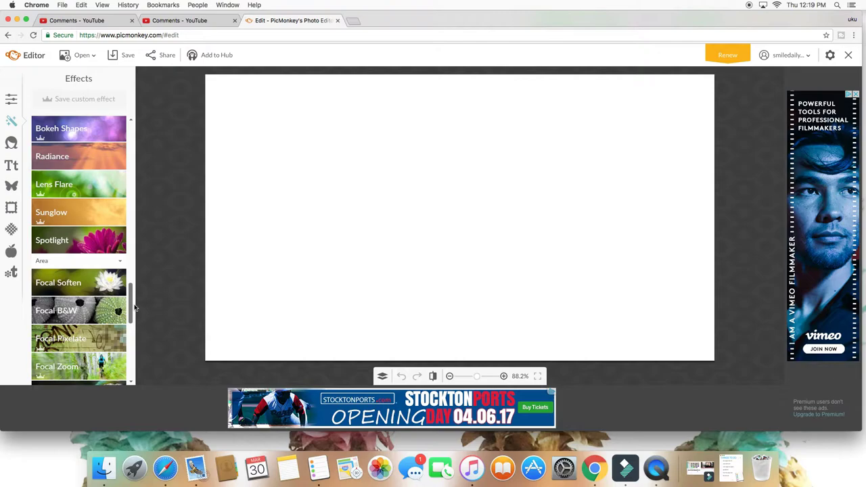
click(42, 196)
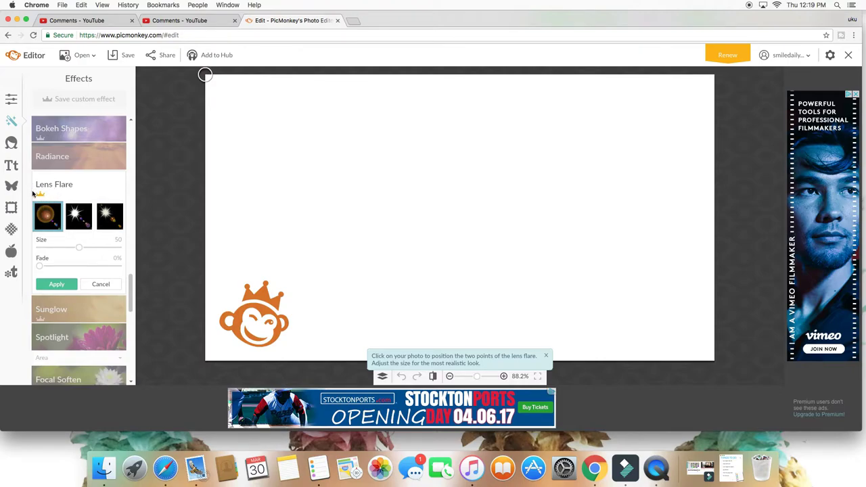
click(100, 285)
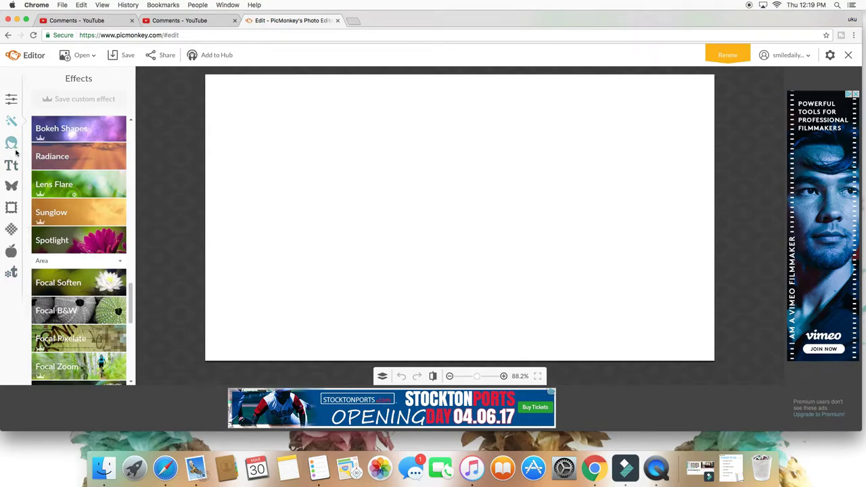
Step: Add the IKEA parking-lot photo from Photos as overlay layer IMG_0652
click(12, 189)
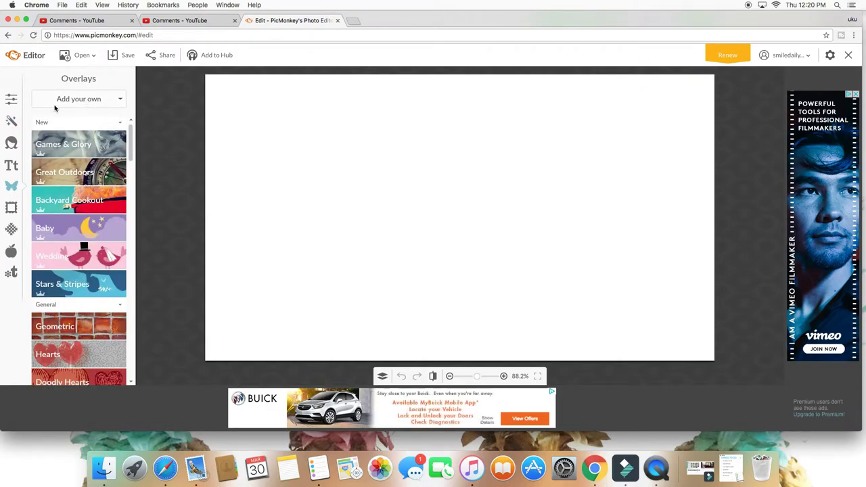
click(74, 100)
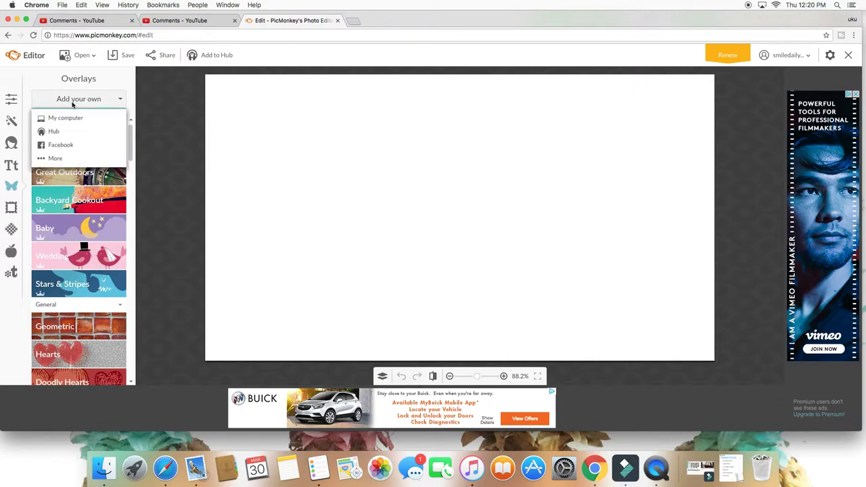
click(66, 119)
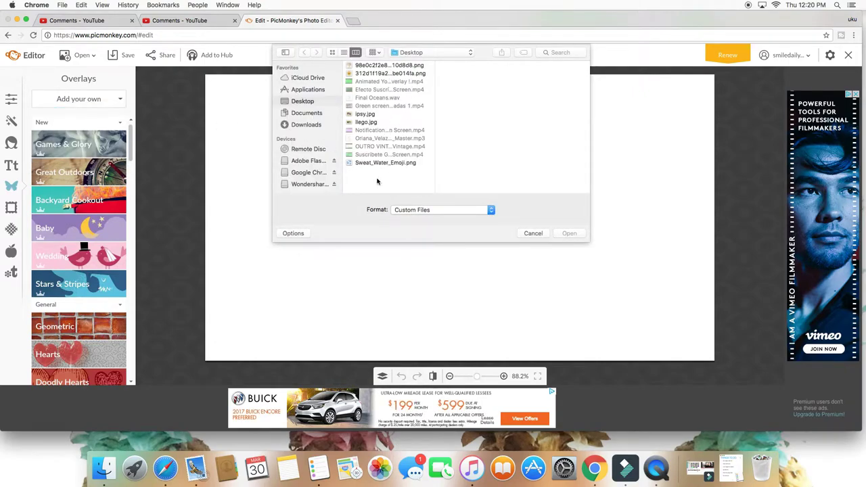
scroll(317, 163, down, 3)
scroll(320, 176, down, 3)
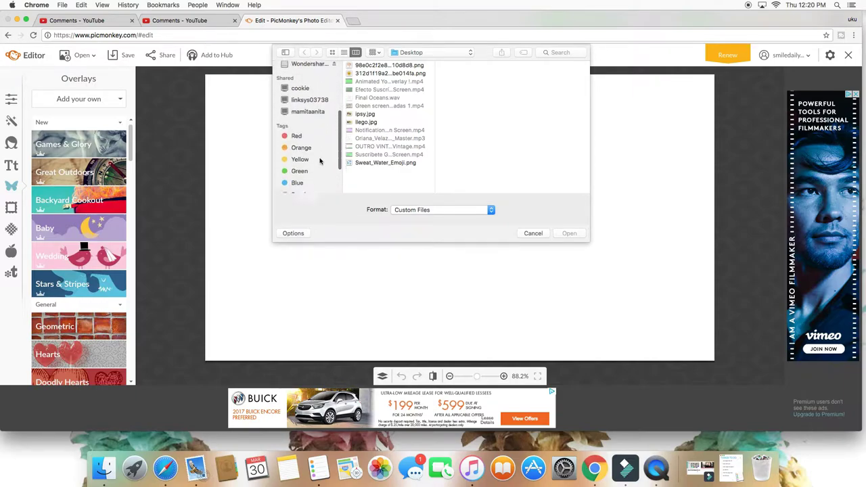
scroll(320, 189, down, 2)
click(300, 188)
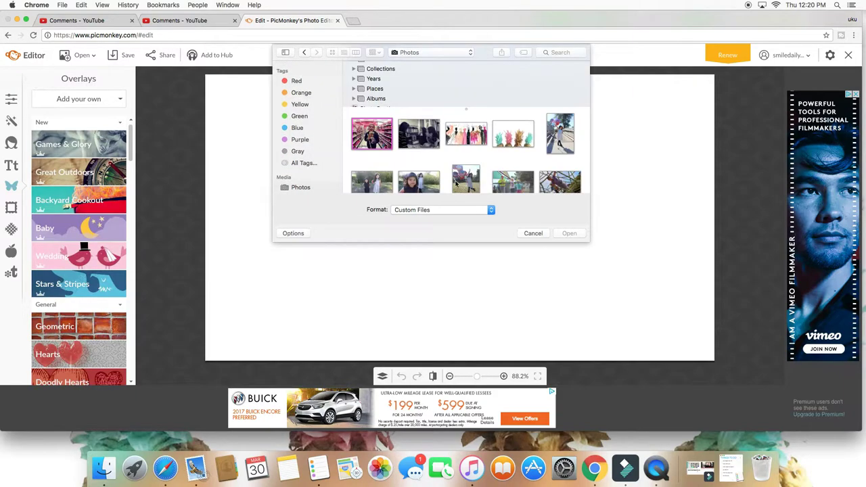
scroll(513, 172, down, 2)
scroll(512, 171, down, 2)
scroll(512, 171, down, 2)
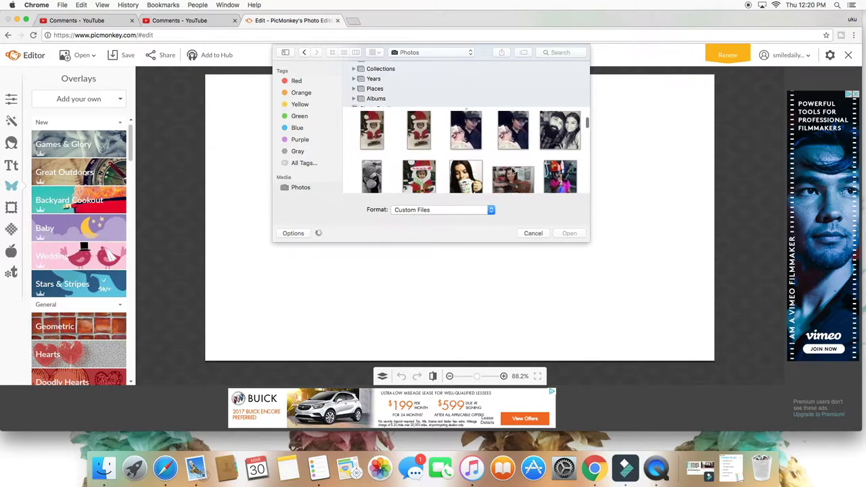
scroll(512, 171, down, 2)
scroll(512, 171, down, 2)
scroll(511, 172, down, 2)
scroll(510, 172, down, 2)
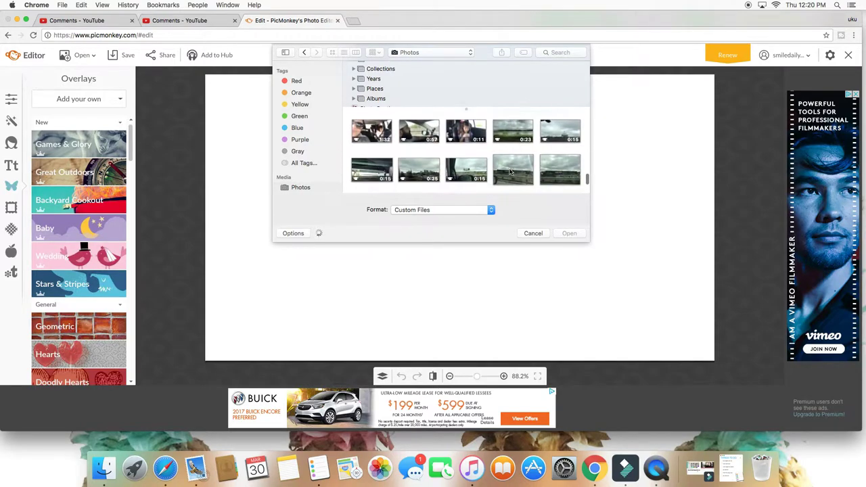
scroll(510, 172, down, 2)
scroll(511, 172, down, 2)
double_click(373, 147)
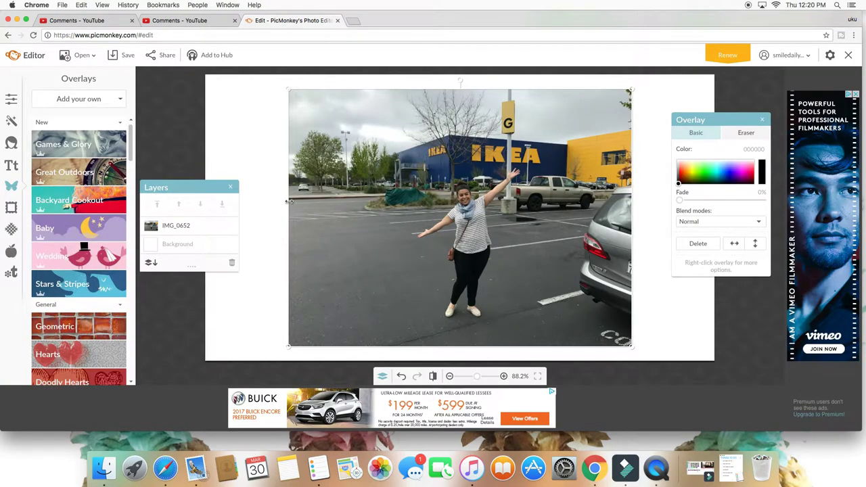
Step: Stretch the IKEA overlay left and right to fill the canvas, then return to Basic Edits
drag(289, 201, 203, 202)
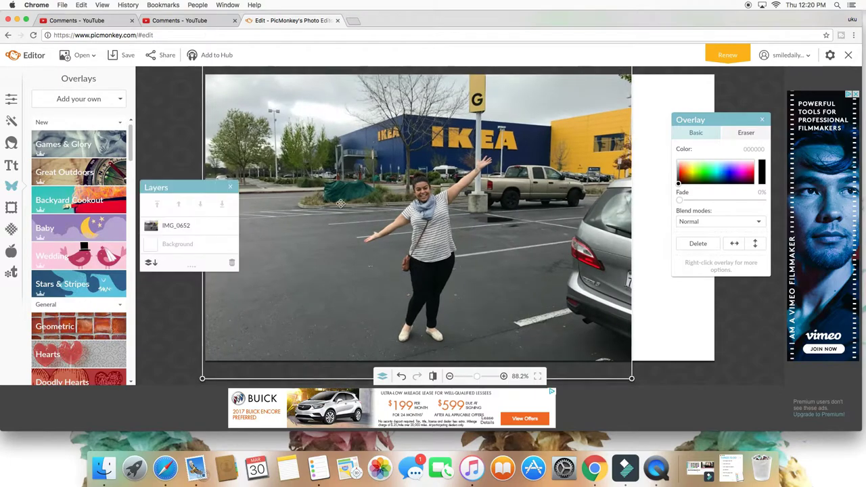
drag(632, 207, 773, 202)
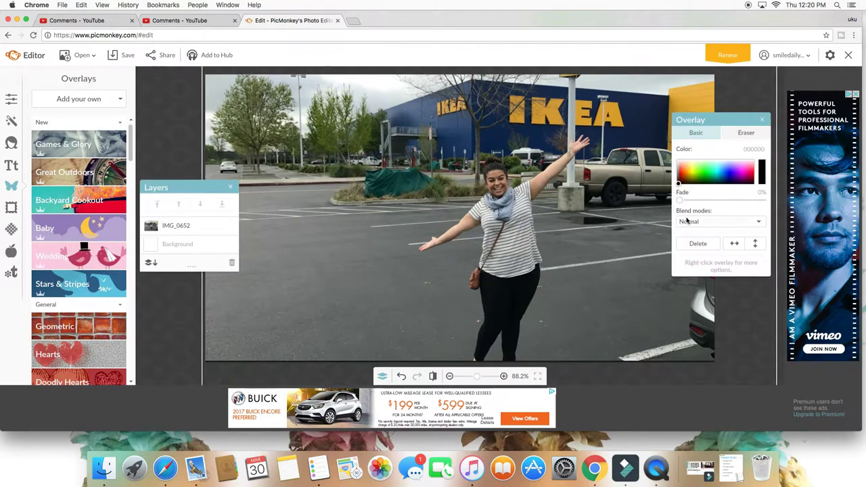
drag(604, 230, 623, 222)
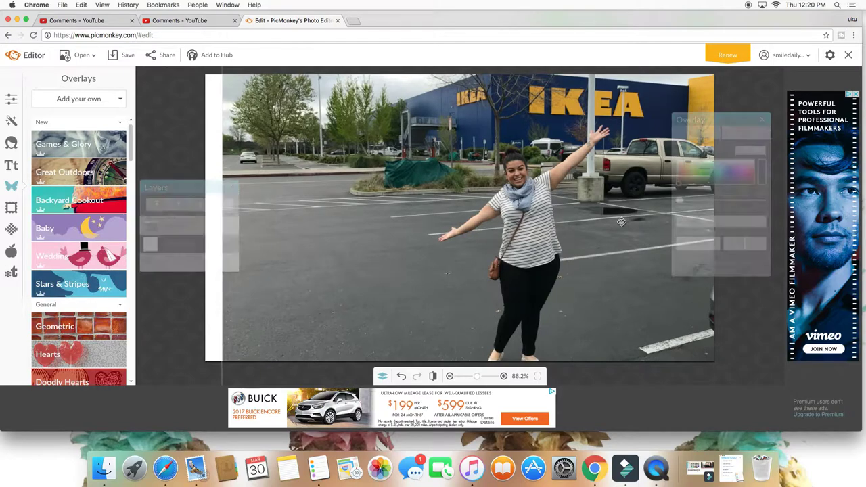
drag(226, 153, 197, 153)
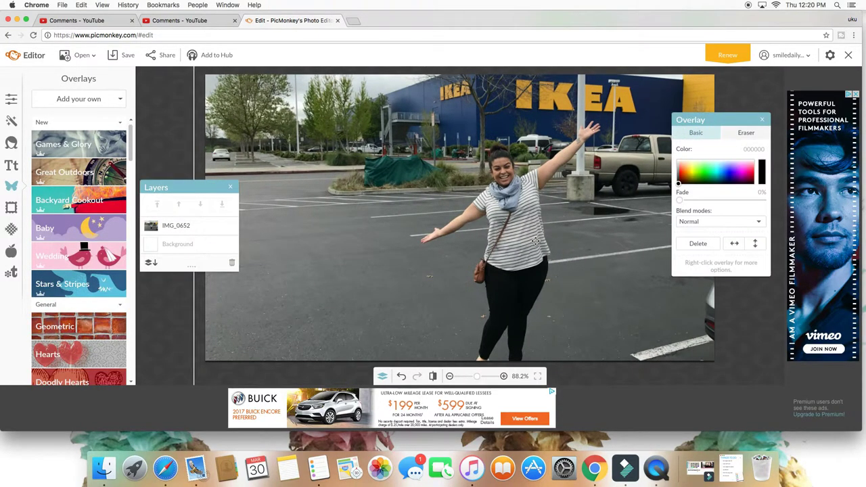
drag(537, 241, 539, 240)
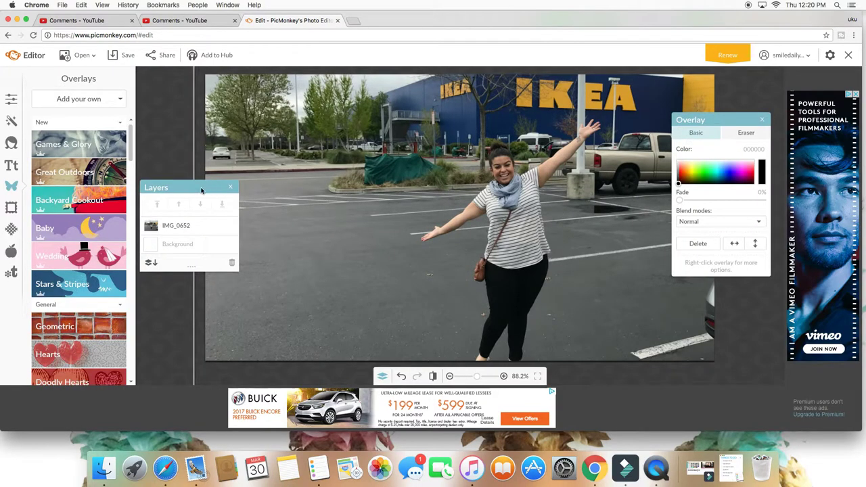
click(230, 188)
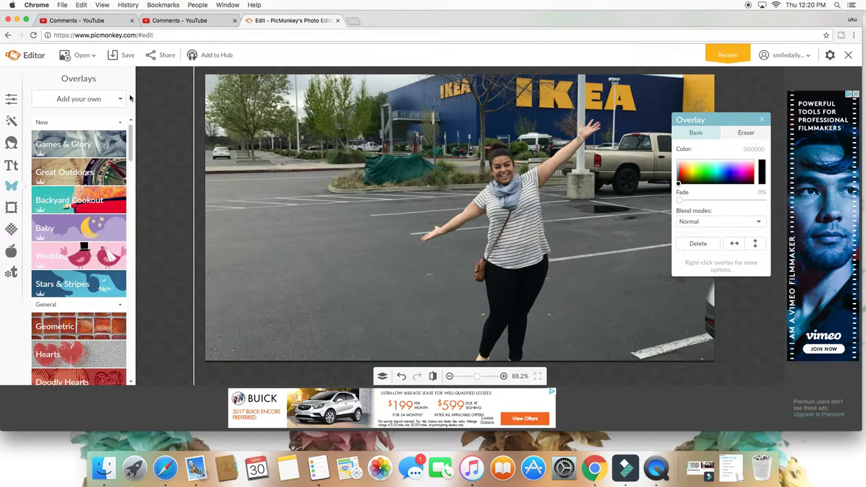
click(11, 99)
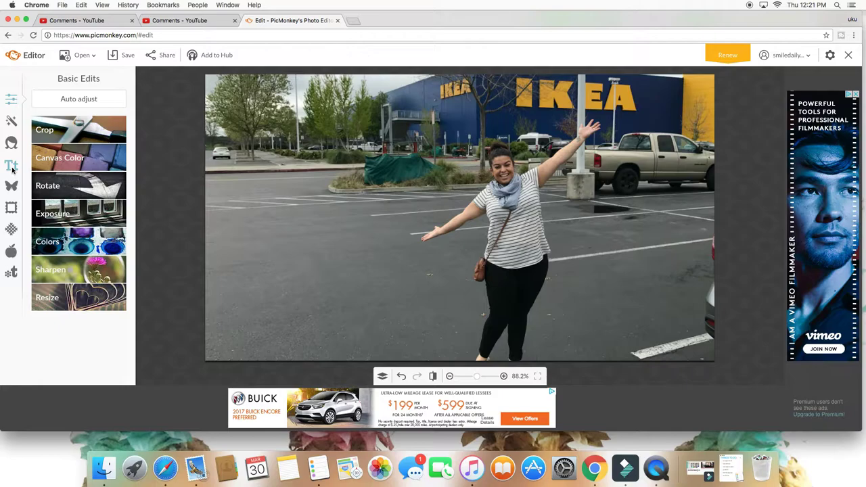
Step: Add a Grand Hotel text box with placeholder text over the IKEA photo
click(12, 166)
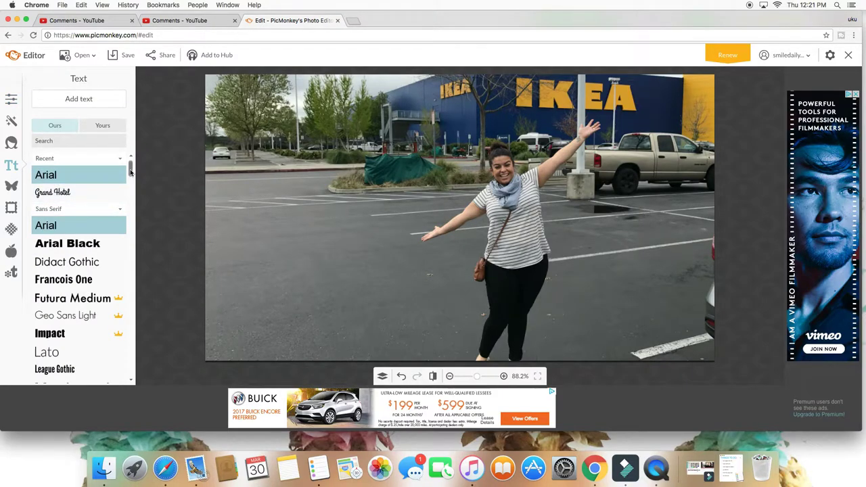
drag(131, 172, 130, 179)
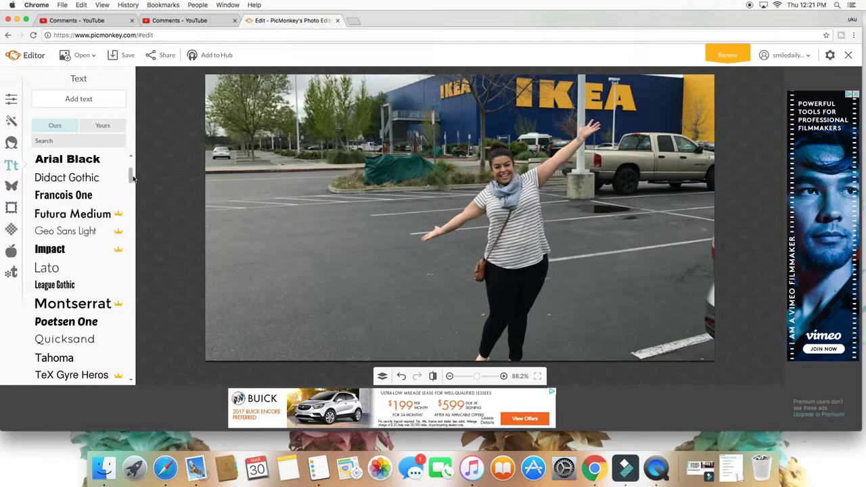
mouse_move(133, 178)
mouse_down()
mouse_move(129, 222)
mouse_move(129, 166)
mouse_up()
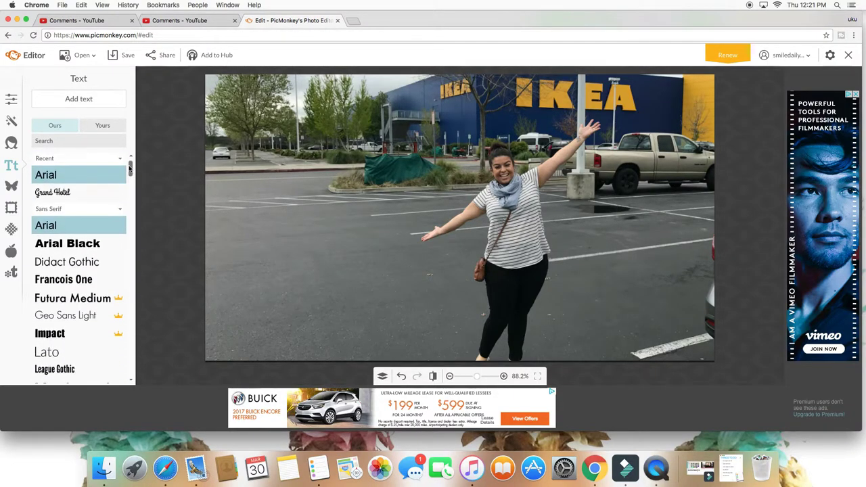
click(54, 194)
click(78, 98)
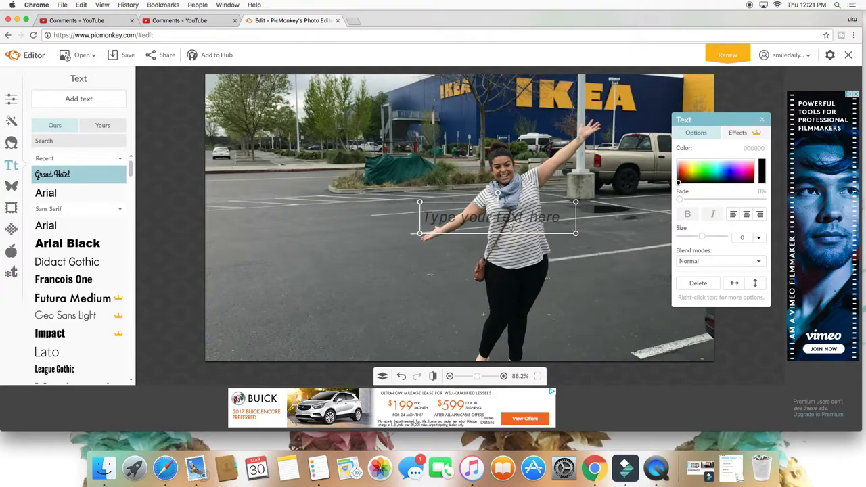
Step: Type 'Nuevos' centered in white at size 226 in a widened text box
drag(502, 218, 371, 147)
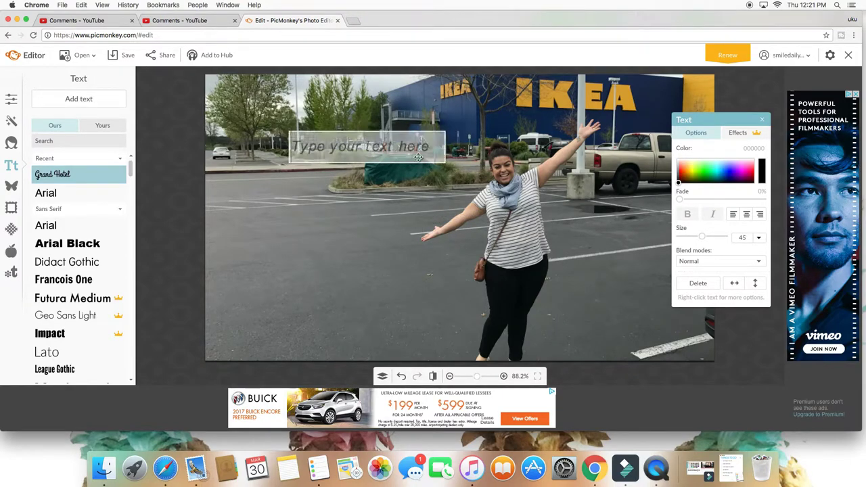
text(N)
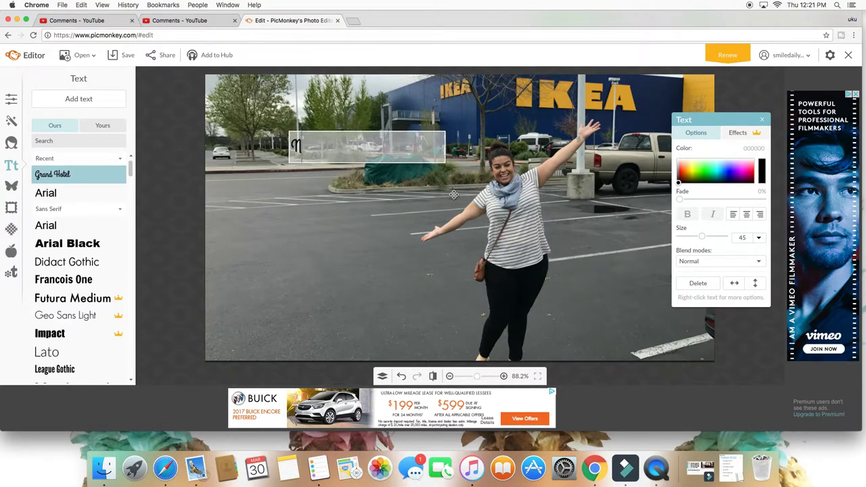
text(uevos)
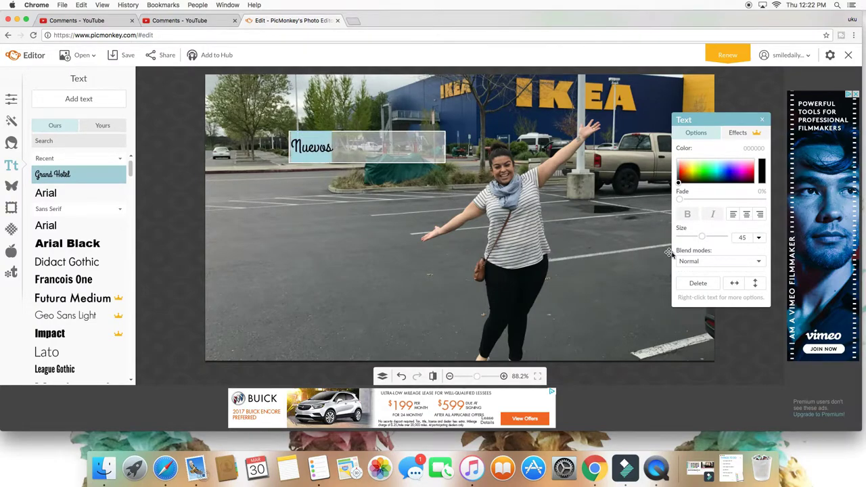
drag(702, 238, 726, 239)
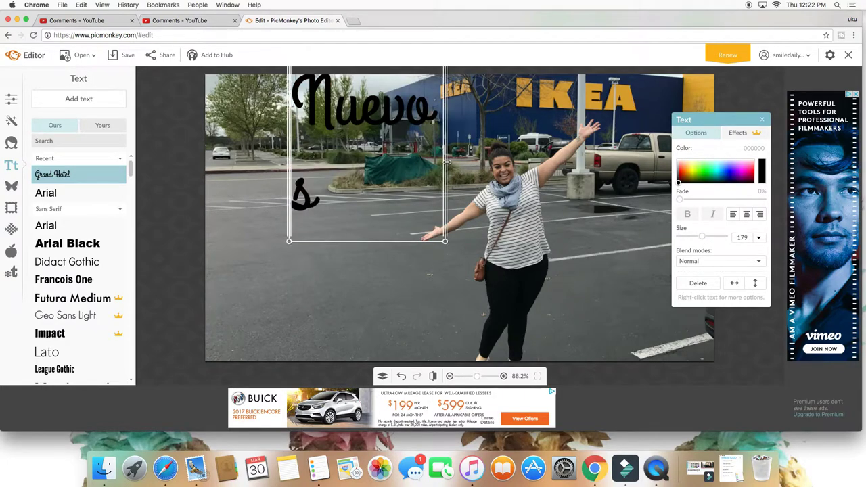
drag(446, 163, 516, 162)
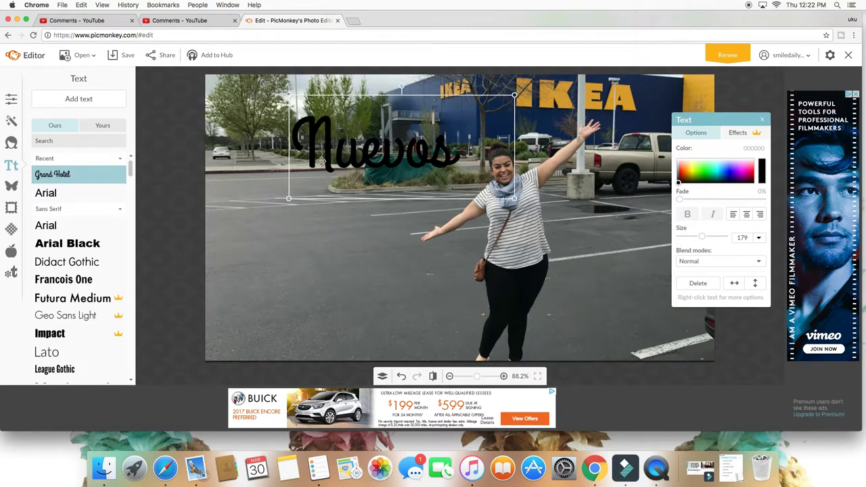
drag(291, 160, 230, 161)
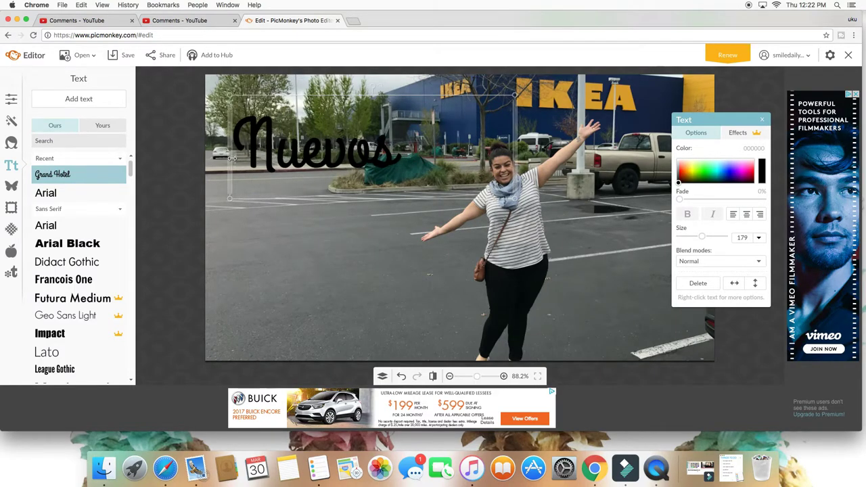
click(747, 215)
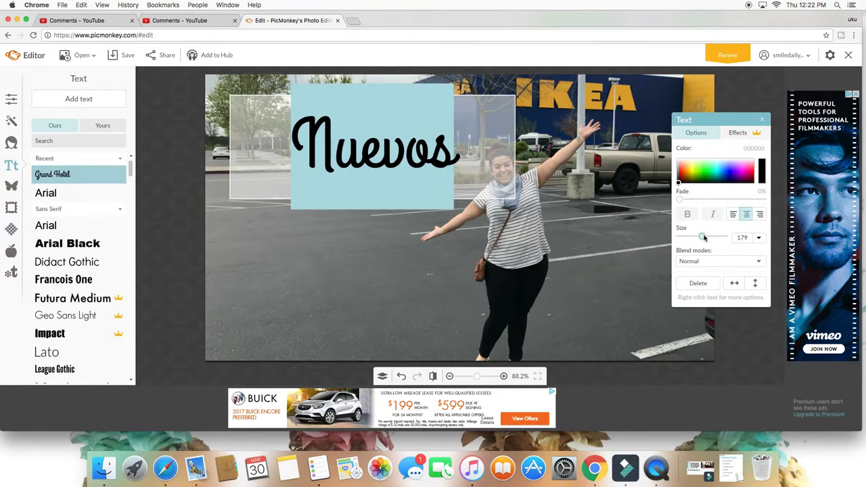
drag(704, 237, 708, 238)
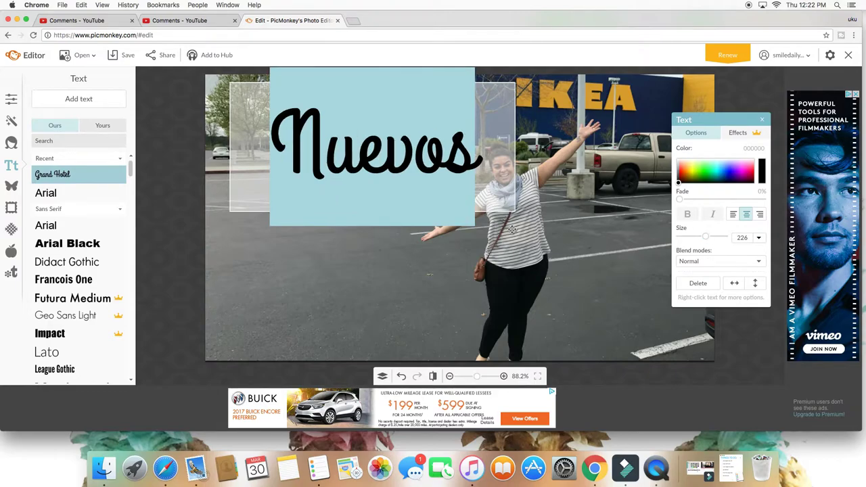
drag(680, 181, 680, 157)
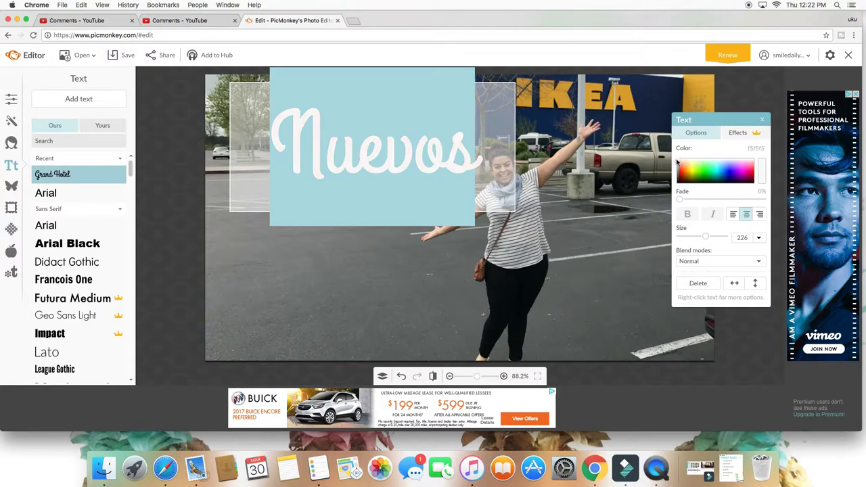
click(456, 157)
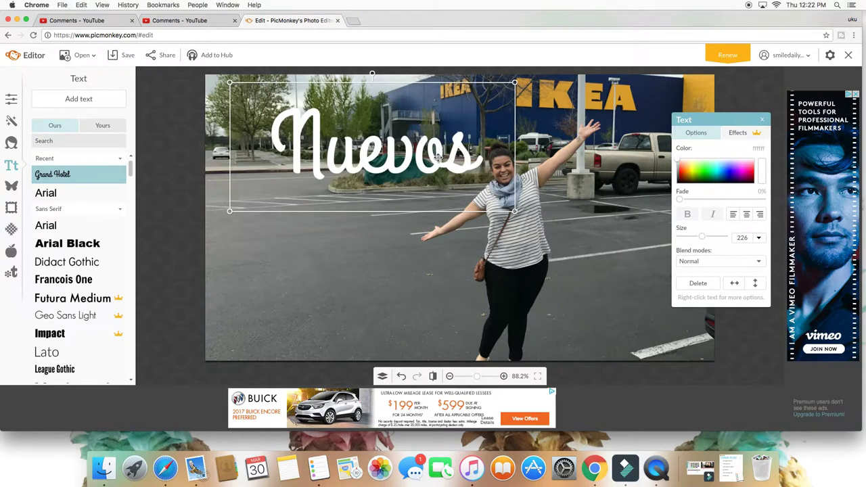
Step: Tilt Nuevos upward to the right and settle it in the upper-left
drag(439, 158, 415, 160)
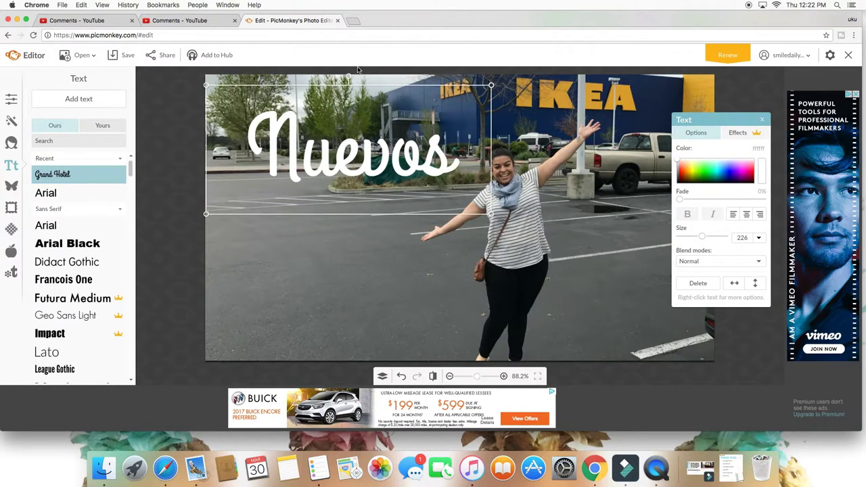
drag(348, 79, 333, 75)
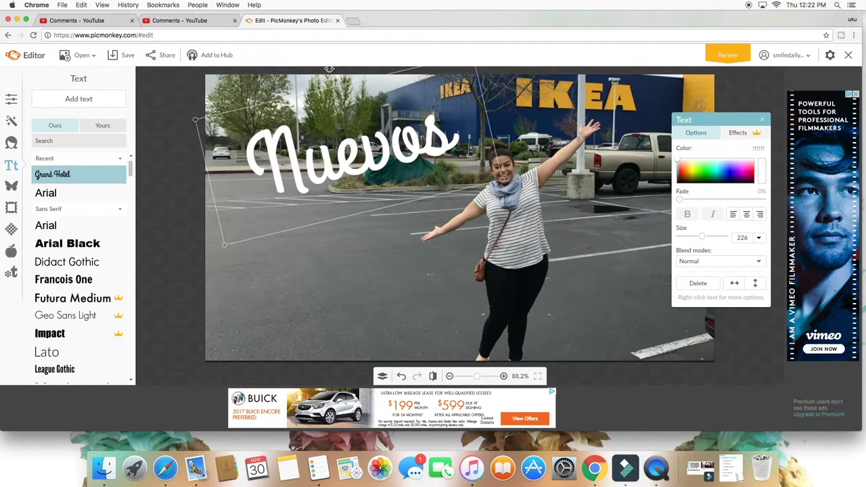
drag(333, 75, 347, 87)
drag(373, 153, 377, 173)
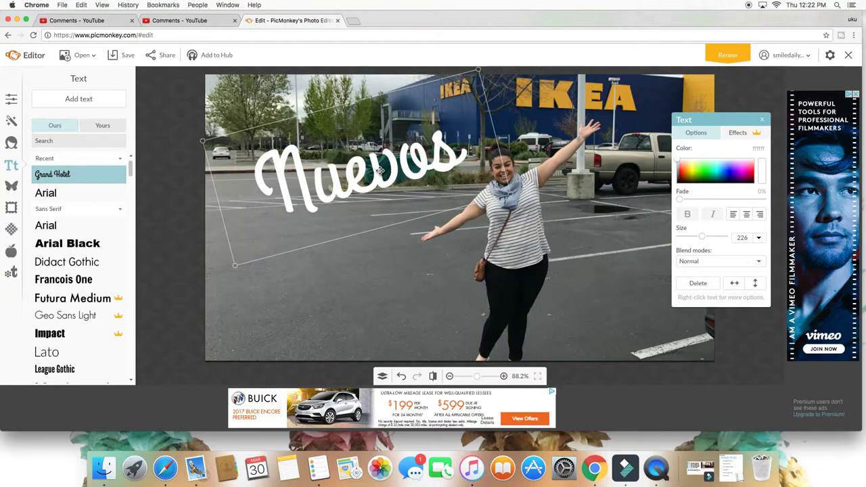
click(763, 120)
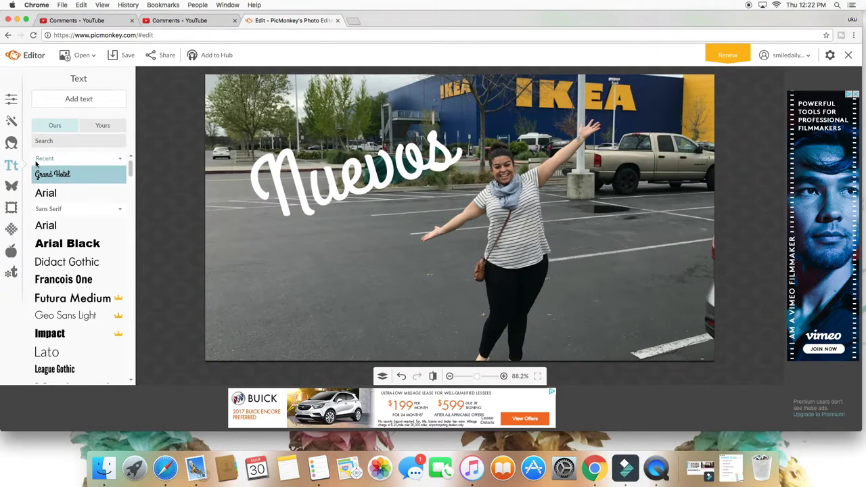
Step: Add a 'Cambios' text box, enlarge it, and widen the box to fit one line
click(67, 99)
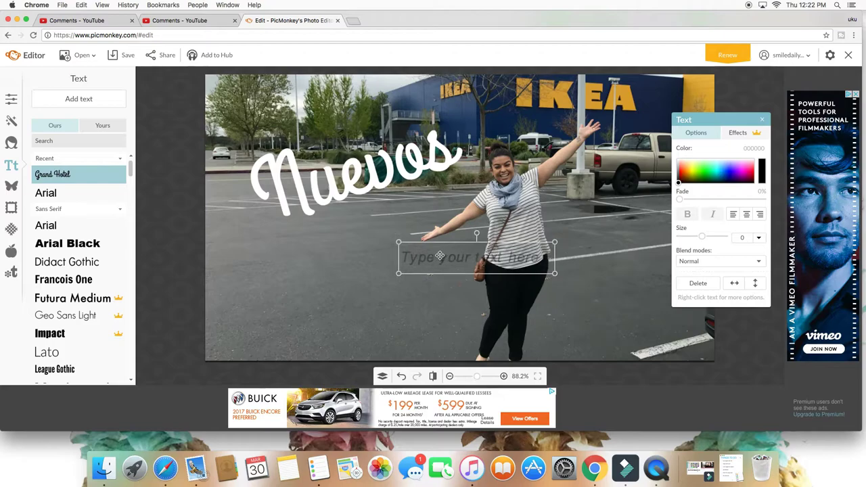
text(Ca)
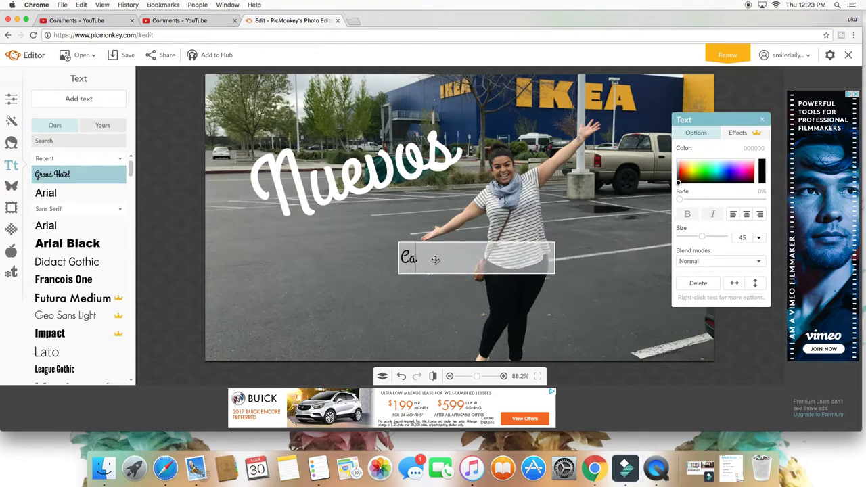
text(mbios)
drag(445, 261, 368, 260)
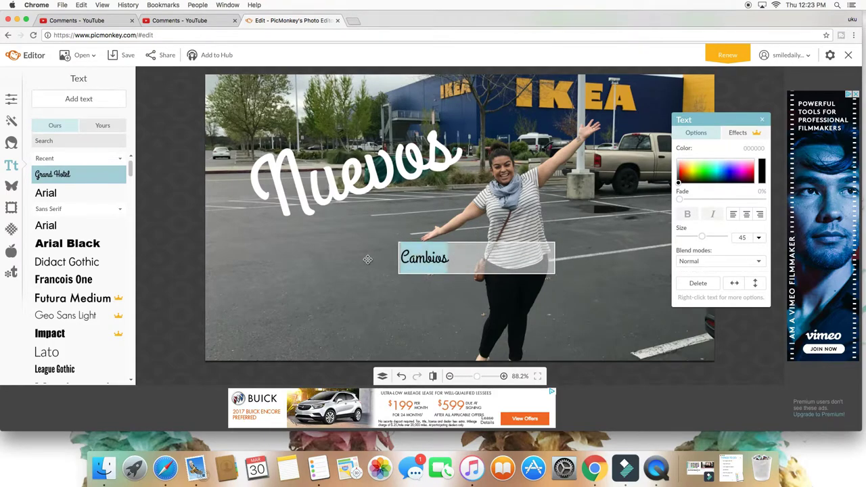
click(463, 264)
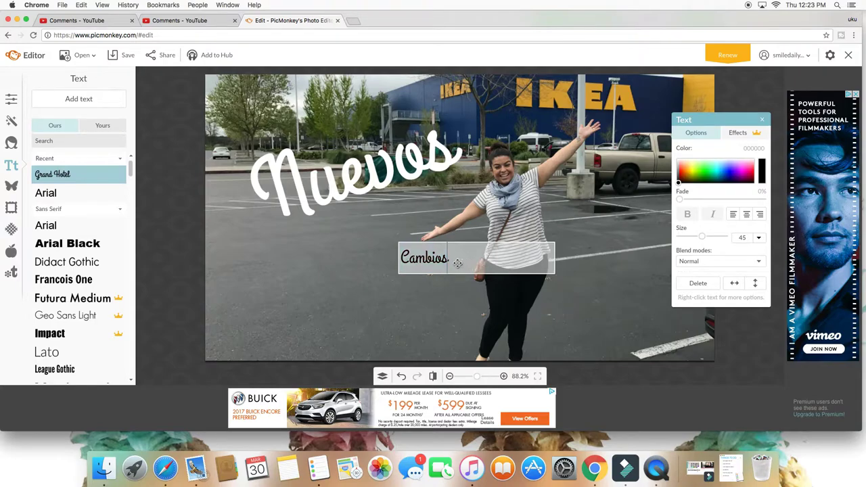
drag(453, 262, 399, 262)
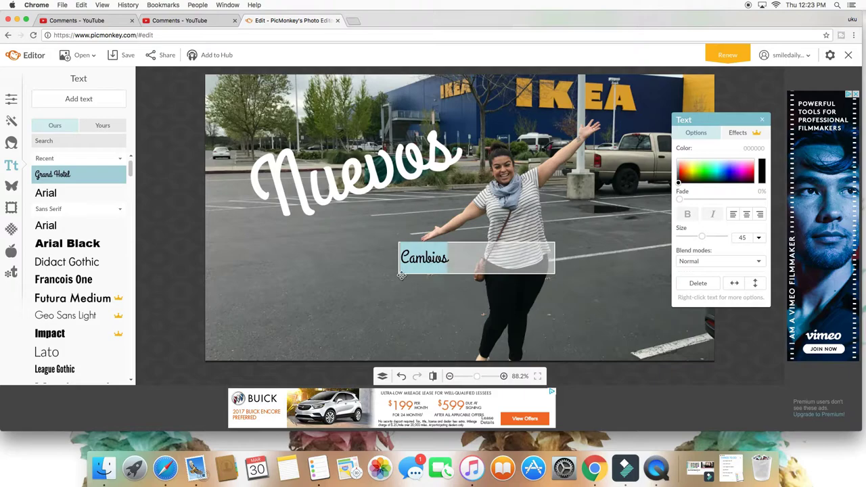
drag(704, 239, 731, 242)
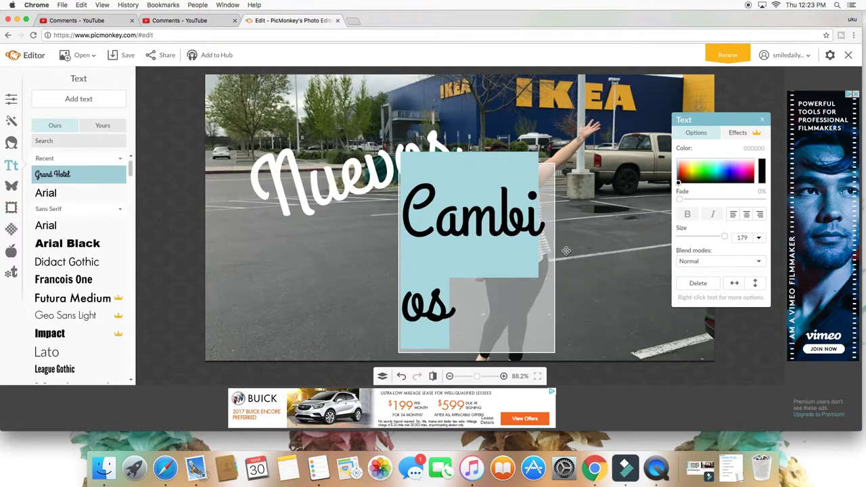
drag(555, 252, 653, 250)
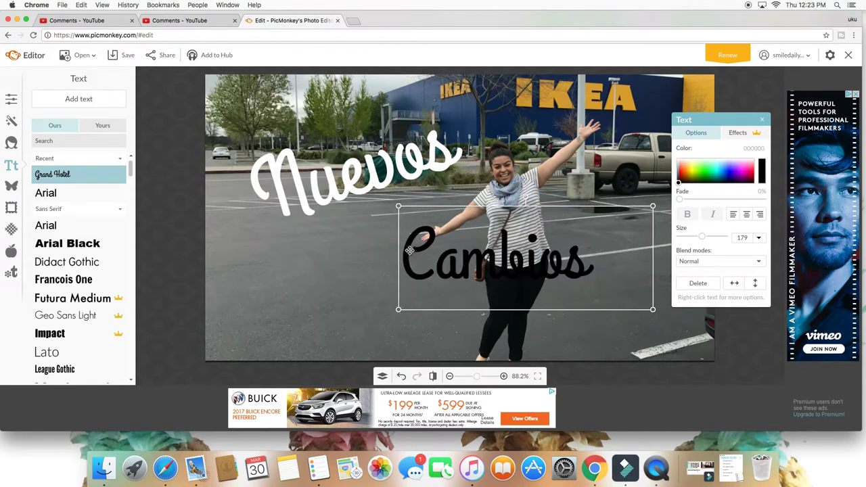
drag(399, 257, 318, 258)
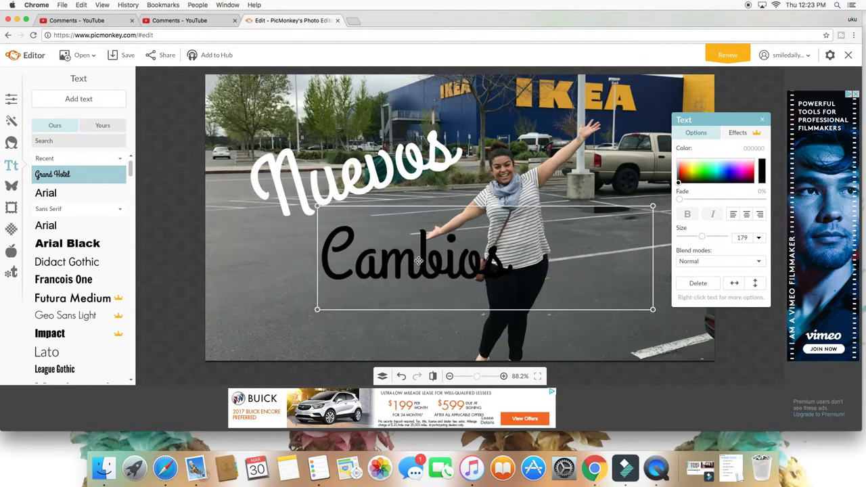
double_click(456, 267)
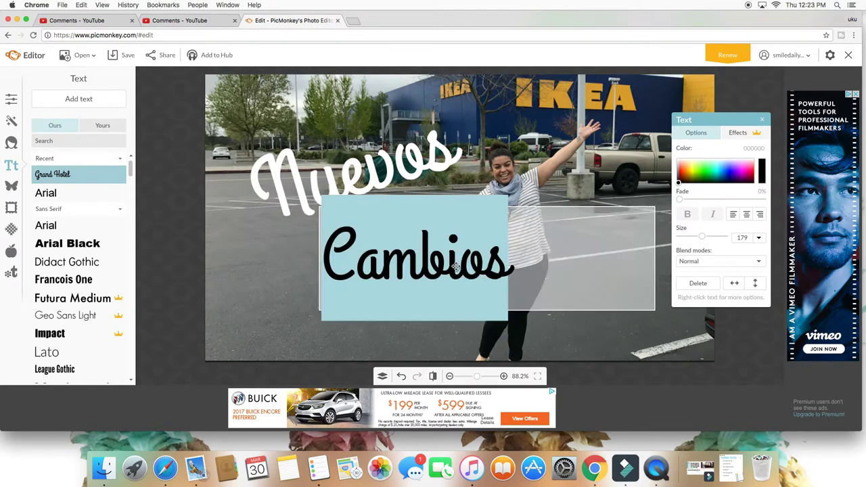
Step: Center Cambios, make it white, and set its size to 226 to match Nuevos
click(747, 215)
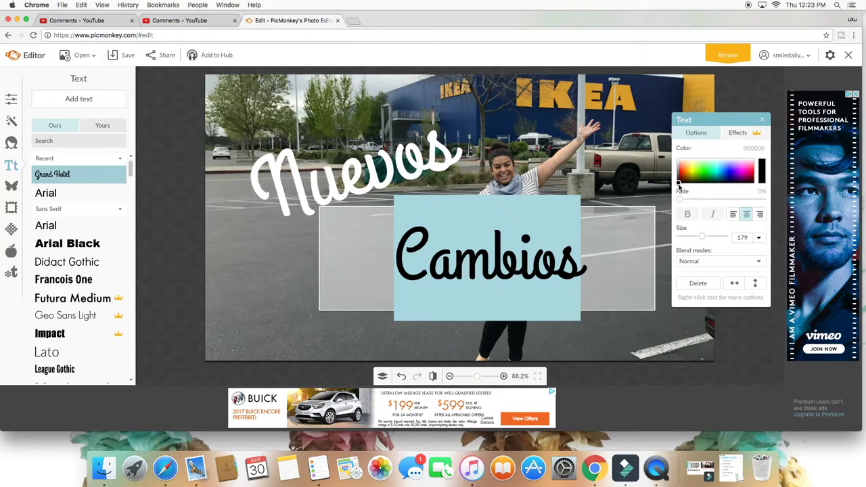
click(679, 182)
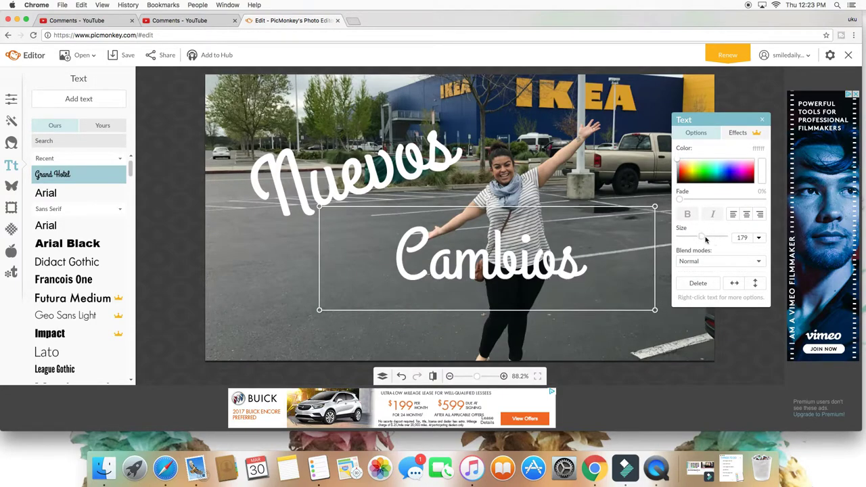
drag(704, 239, 709, 240)
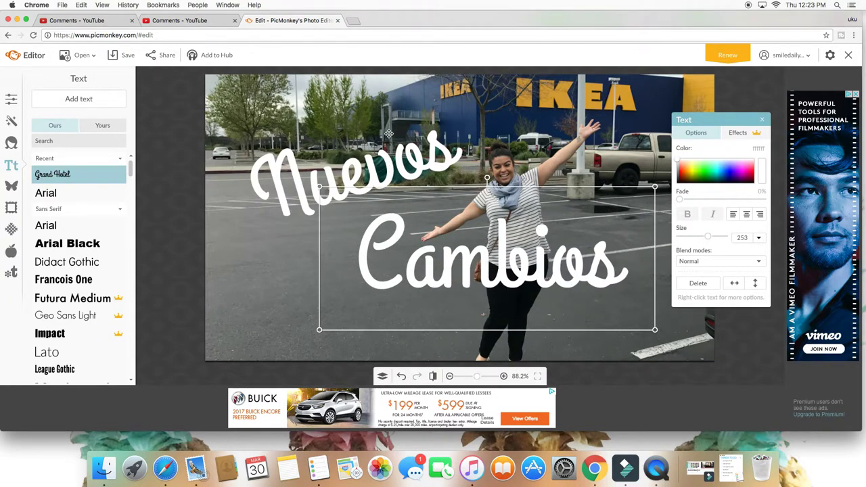
click(392, 159)
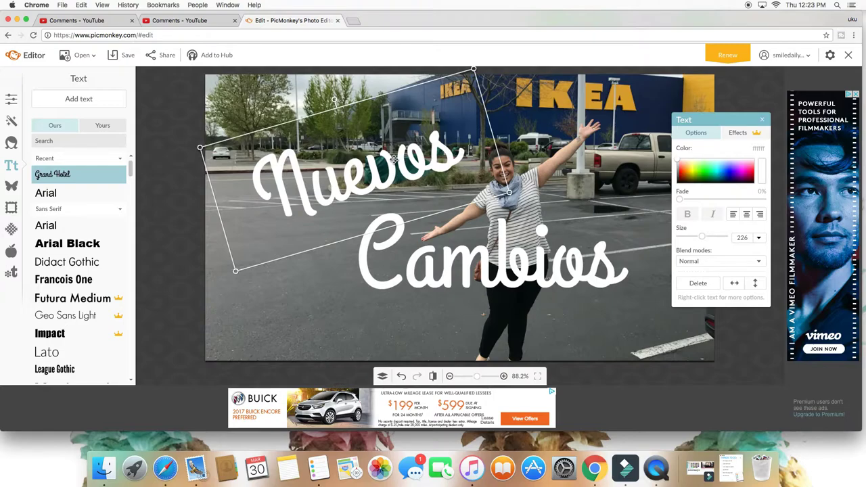
click(448, 249)
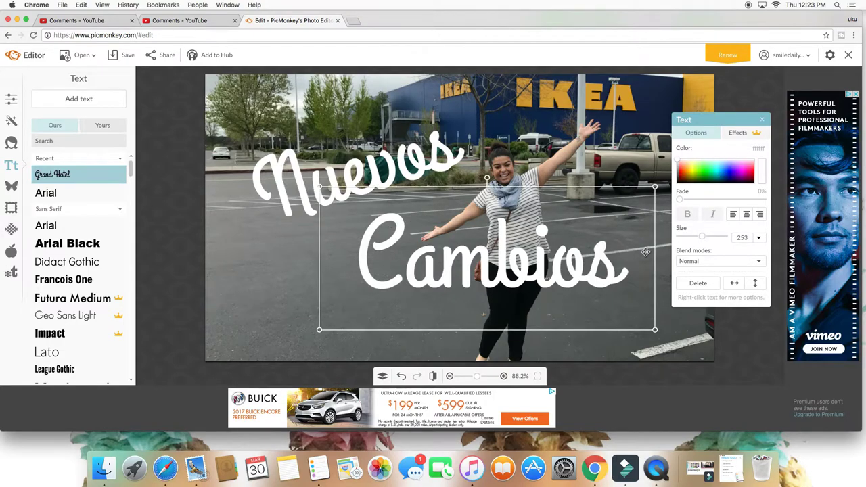
drag(701, 236, 698, 237)
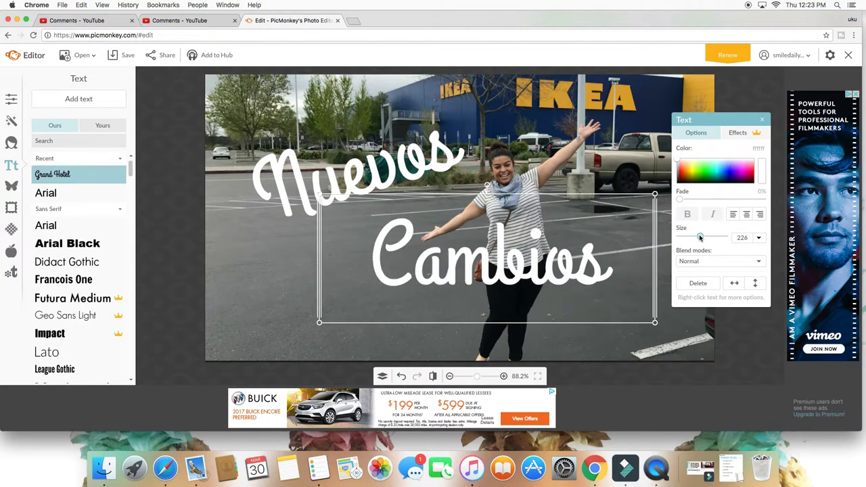
Step: Nudge the photo overlay slightly, then move Cambios down to the lower right
click(556, 335)
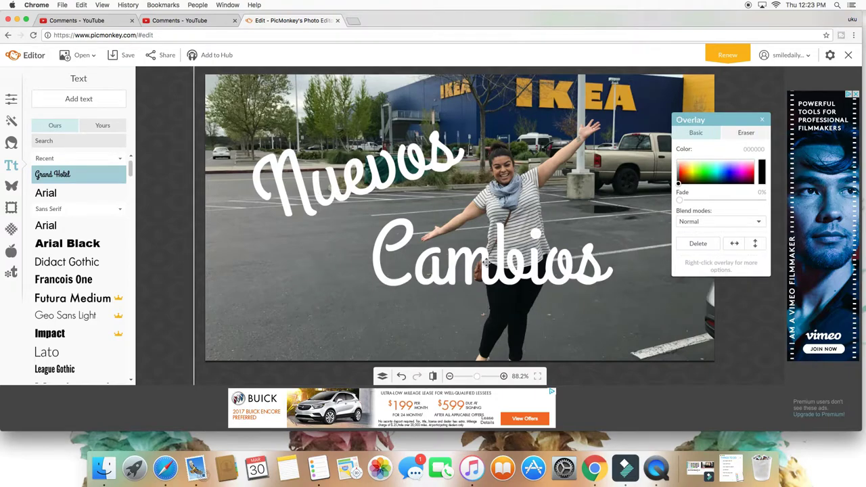
drag(298, 256, 293, 254)
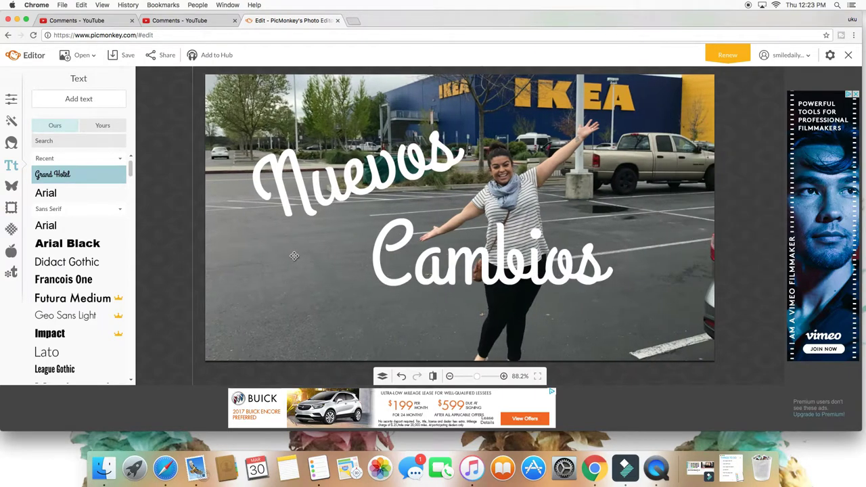
click(763, 121)
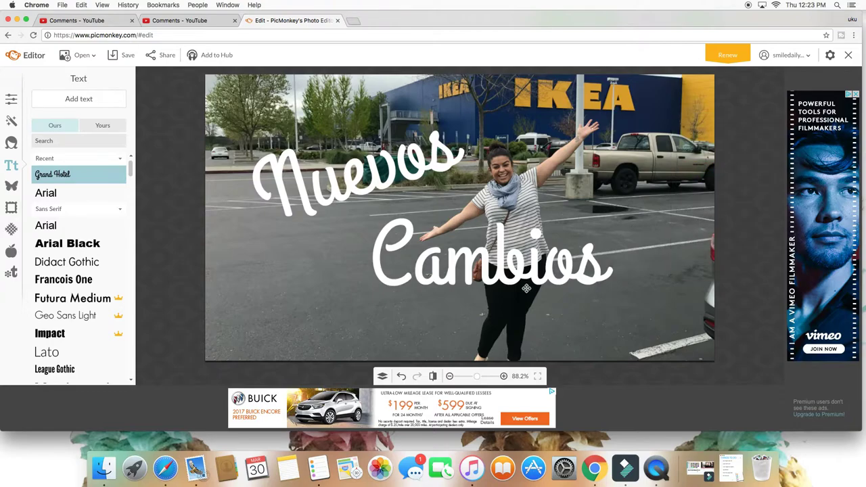
mouse_move(519, 277)
mouse_down()
mouse_move(557, 295)
mouse_move(389, 311)
mouse_move(599, 315)
mouse_move(586, 308)
mouse_up()
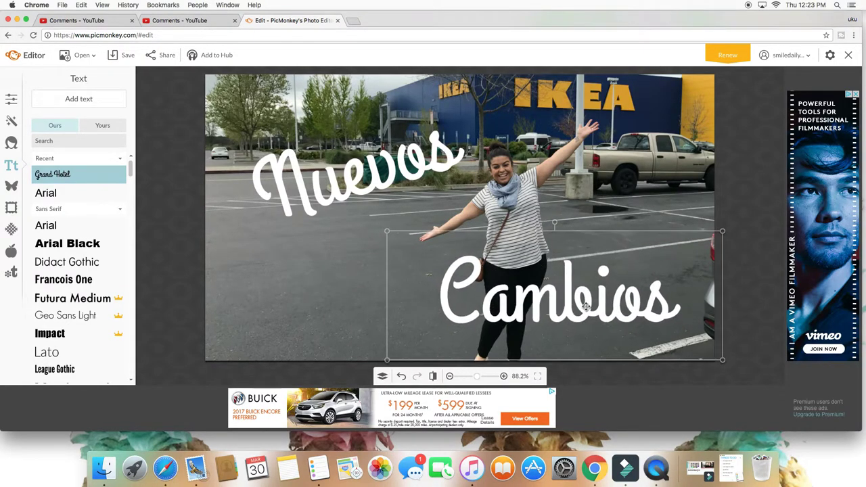
click(643, 147)
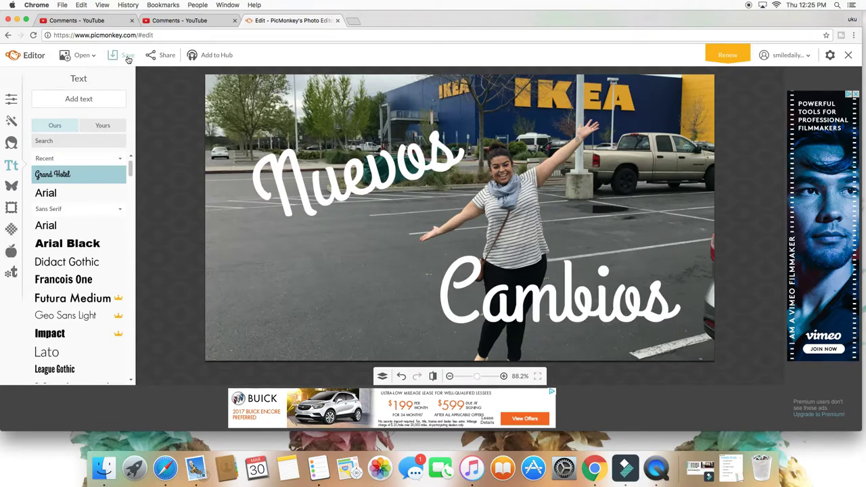
Step: Save the captioned image to the computer as pic
click(129, 58)
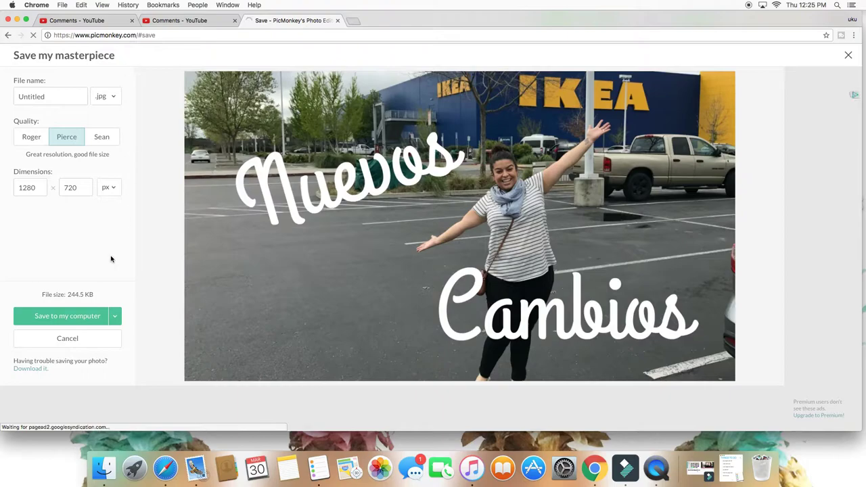
click(66, 315)
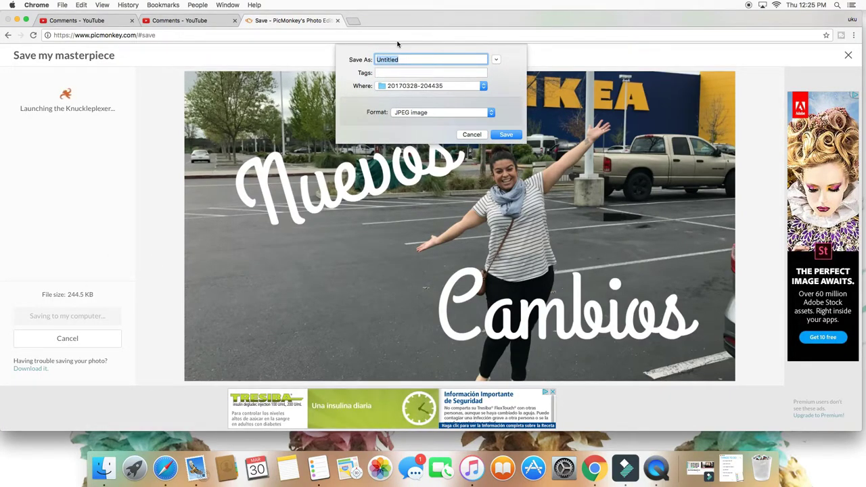
text(pic)
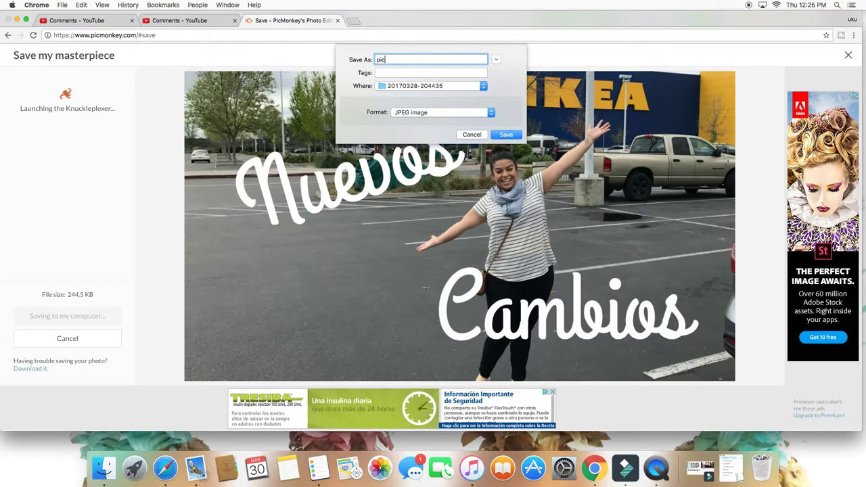
click(518, 136)
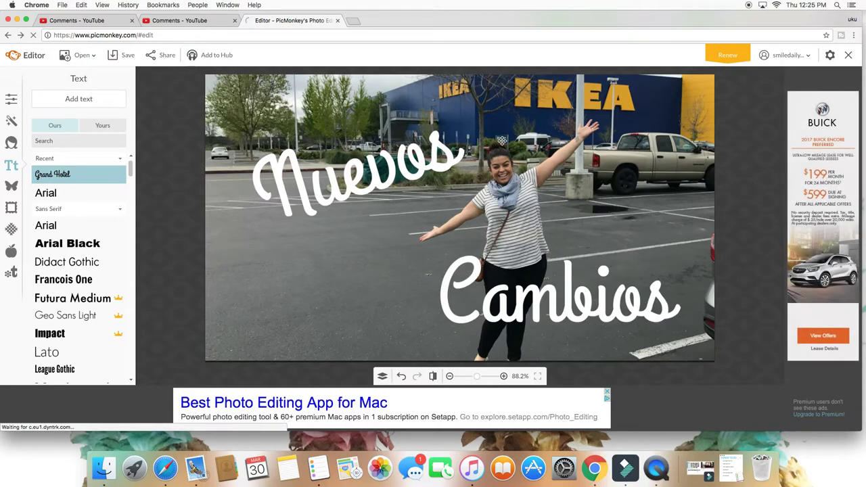
Step: Reopen pic.jpg from Downloads in the editor
click(847, 58)
click(357, 58)
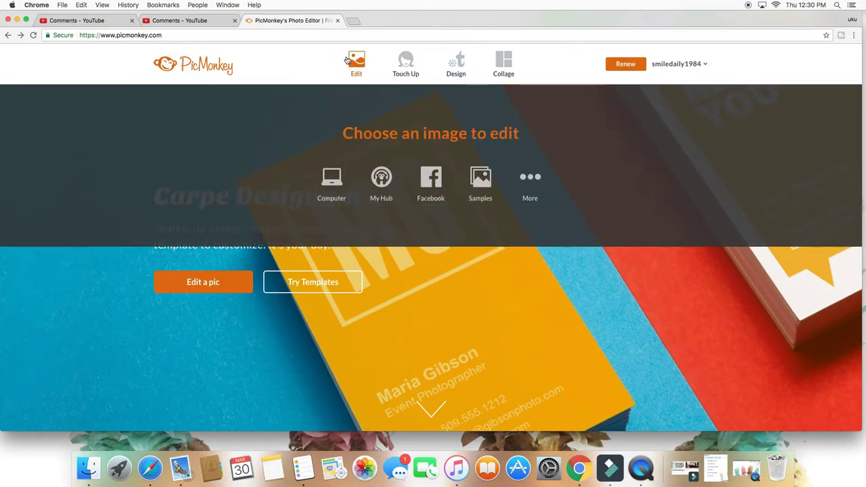
click(329, 186)
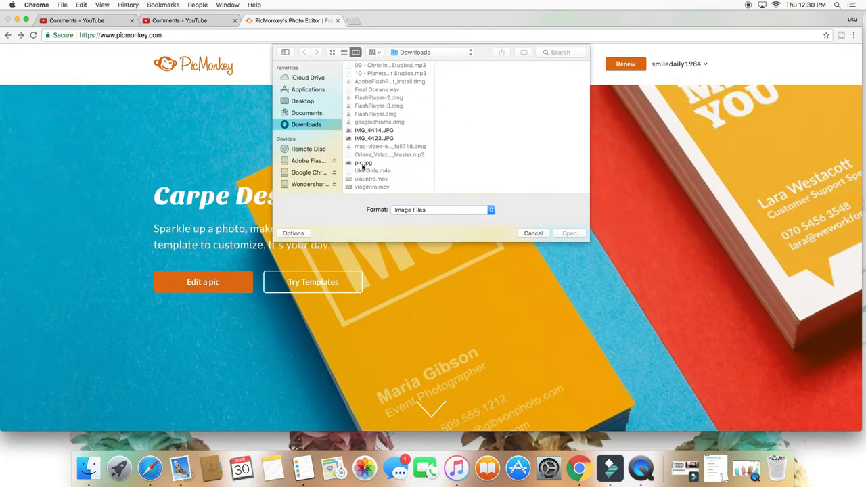
double_click(363, 164)
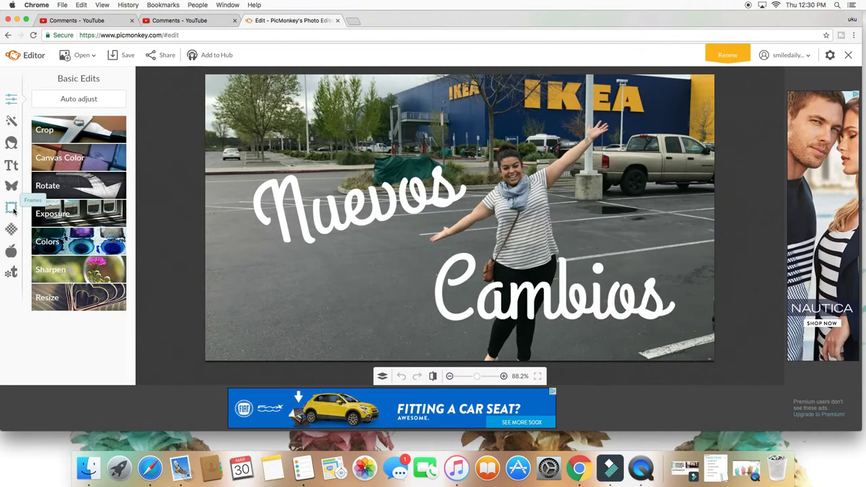
Step: Apply a Simple Edge frame with ffff00 outer and inner colors and inner thickness 11
click(13, 213)
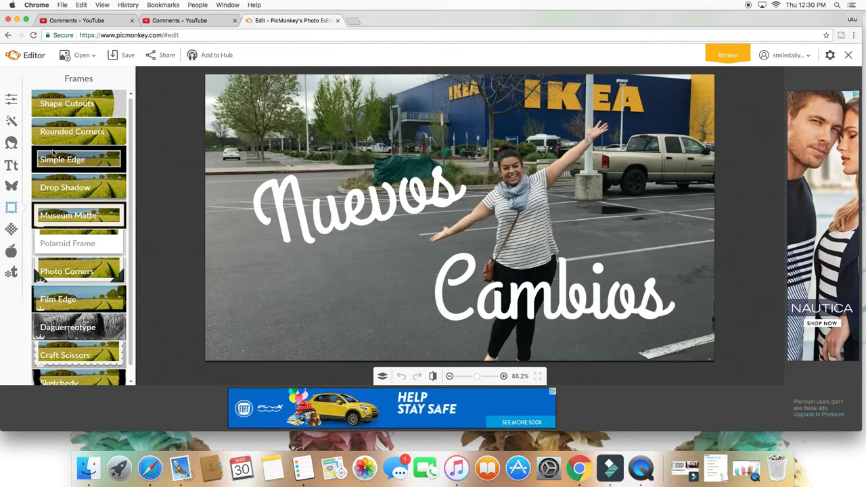
click(77, 161)
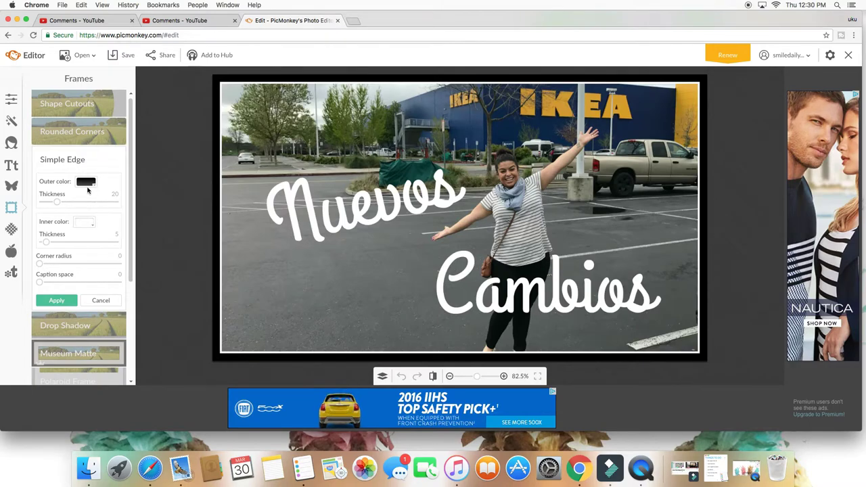
click(93, 185)
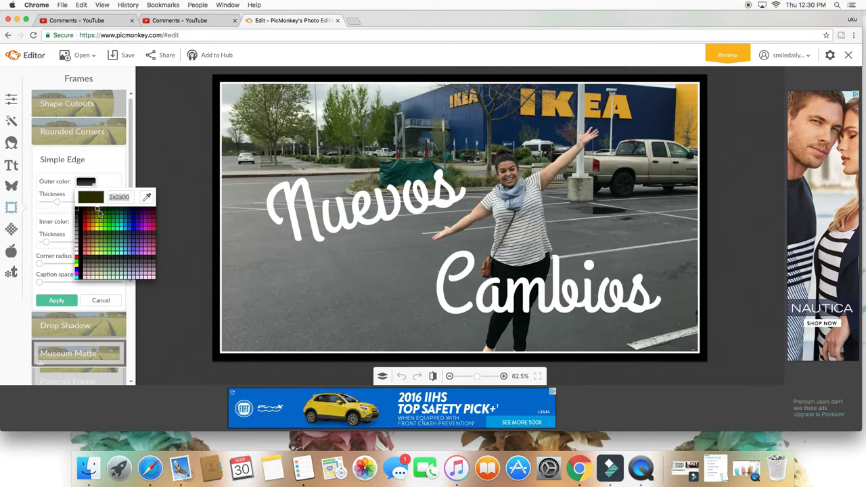
click(98, 232)
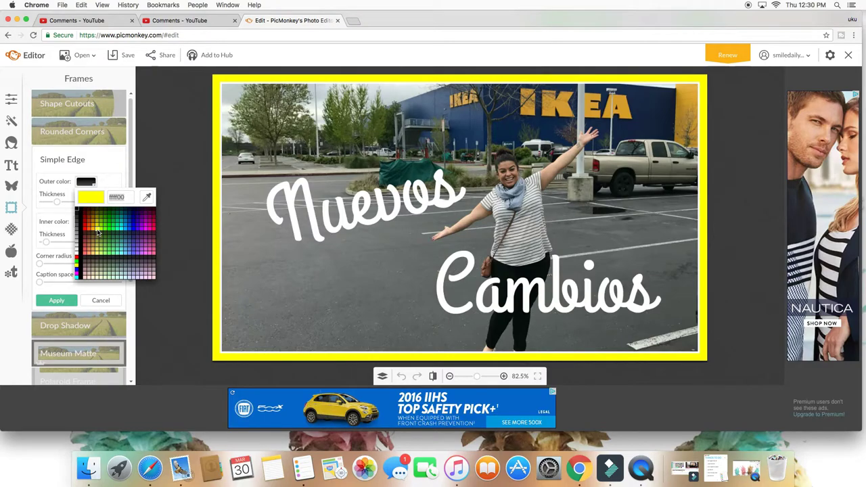
click(98, 232)
click(92, 225)
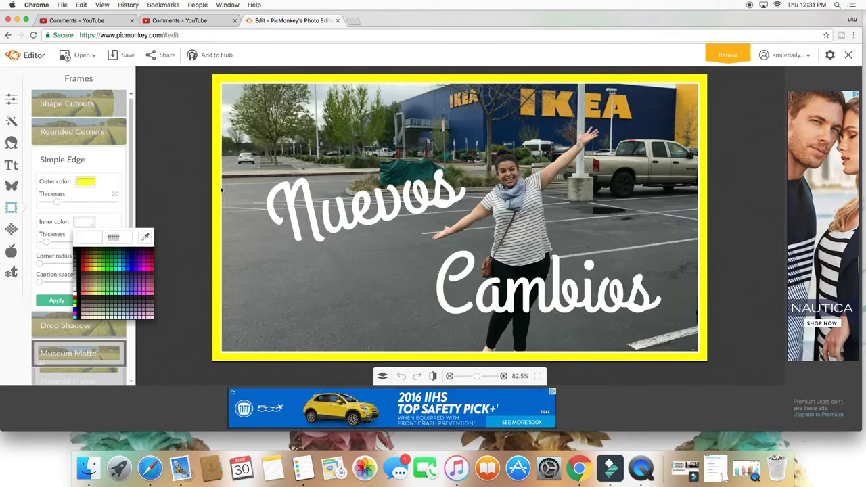
click(96, 271)
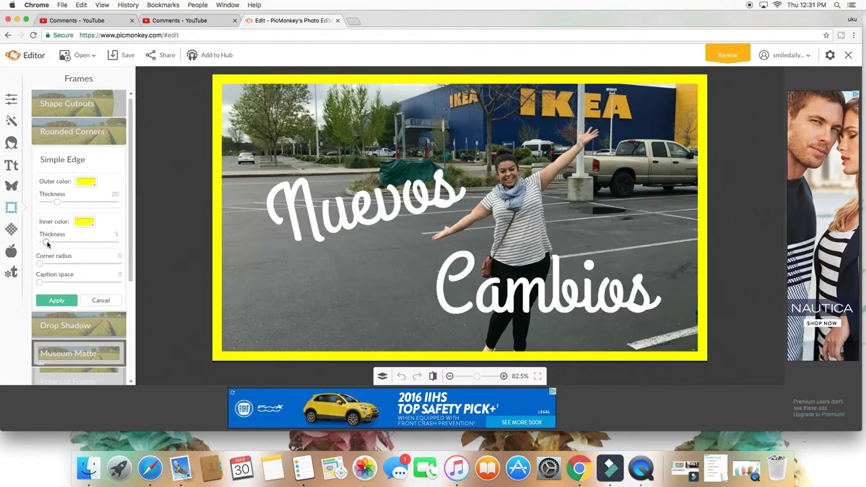
drag(46, 244, 52, 244)
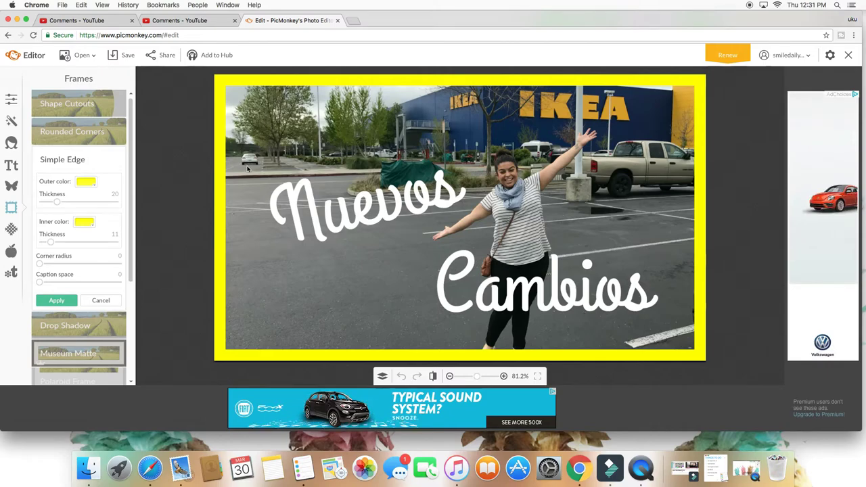
click(56, 302)
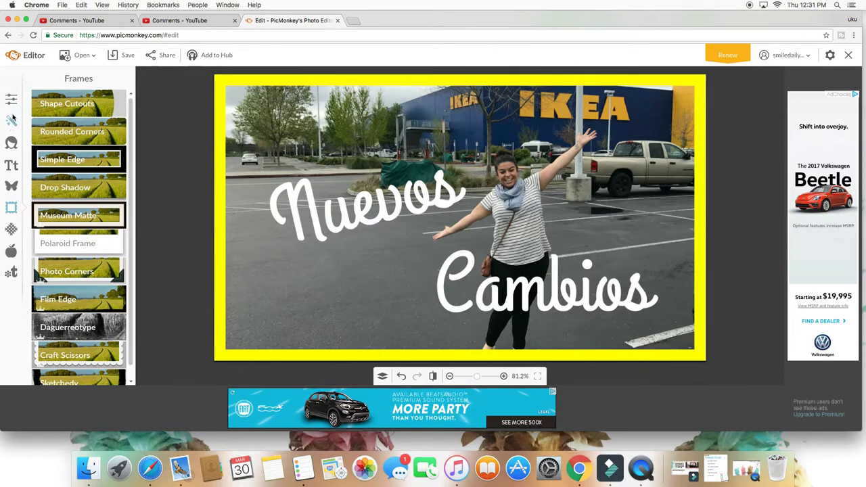
Step: Trace a white outline around the woman with the Draw effect at brush size 14
click(11, 121)
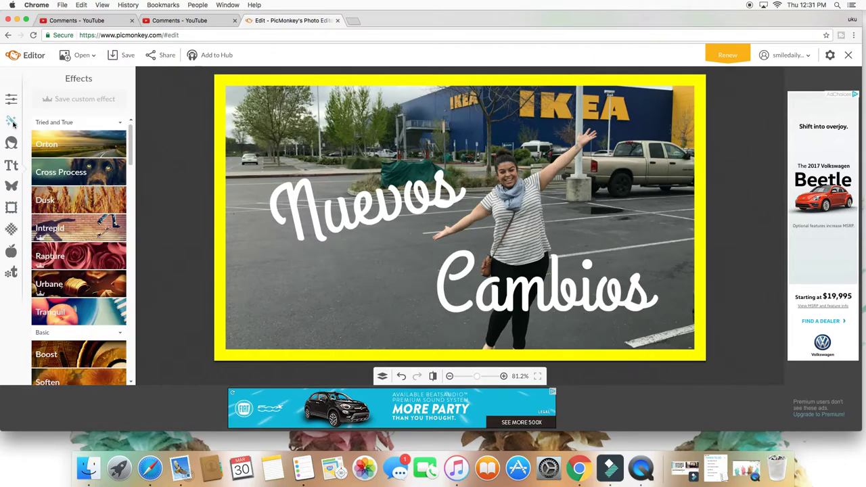
drag(131, 154, 126, 336)
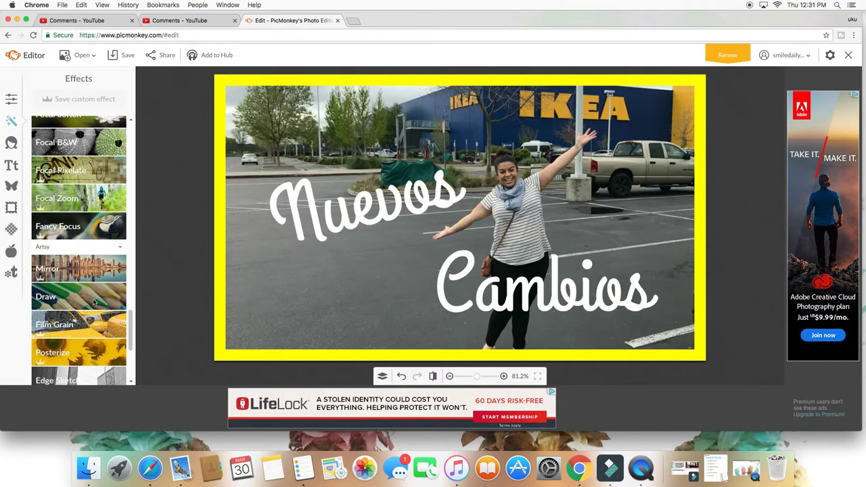
click(50, 302)
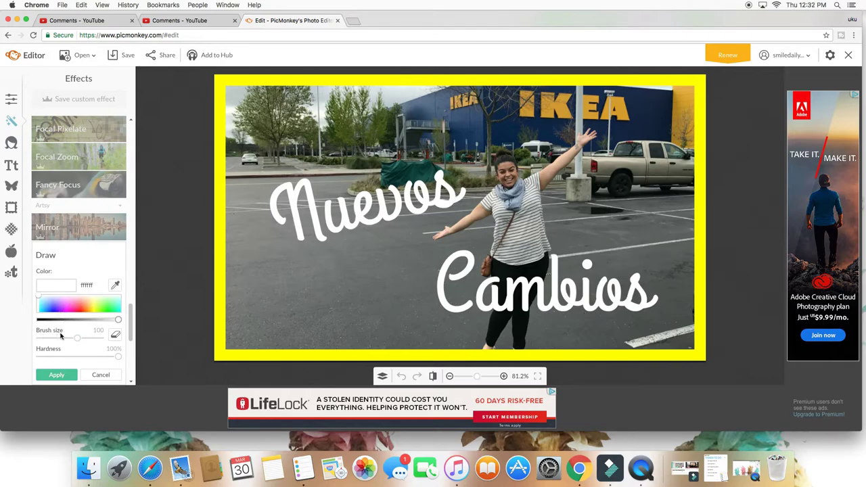
drag(78, 340, 49, 341)
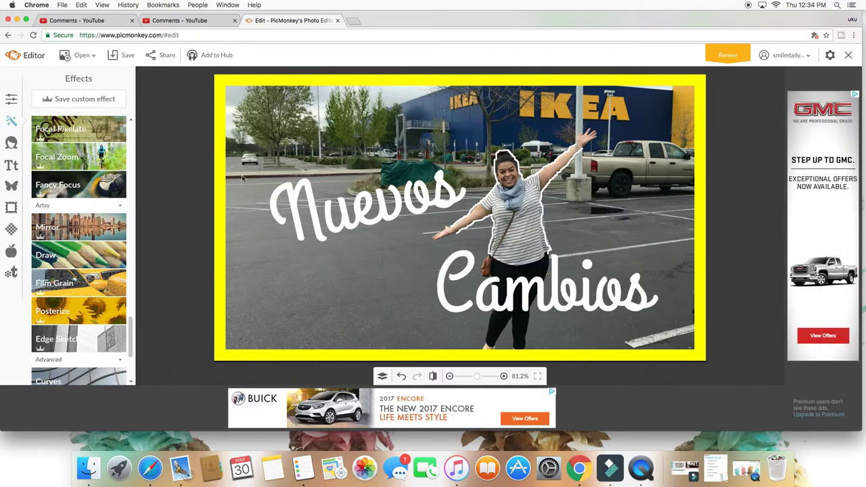
Step: Go to the google.com homepage in the second browser tab
click(181, 21)
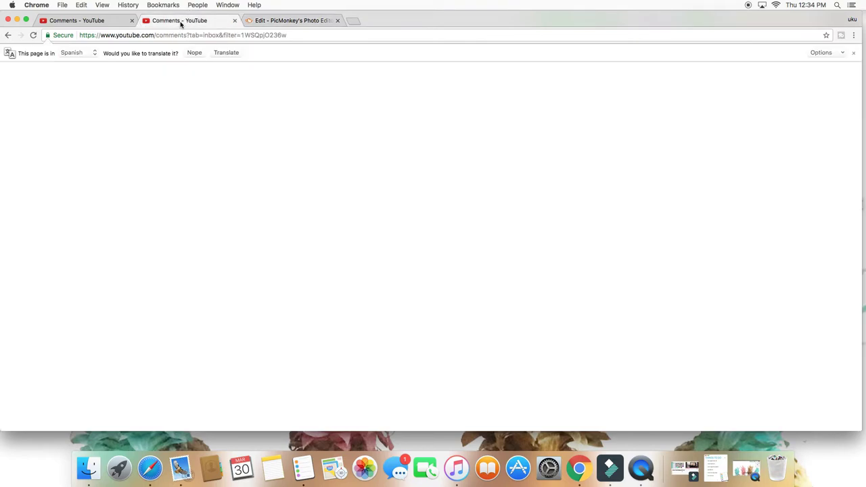
click(203, 35)
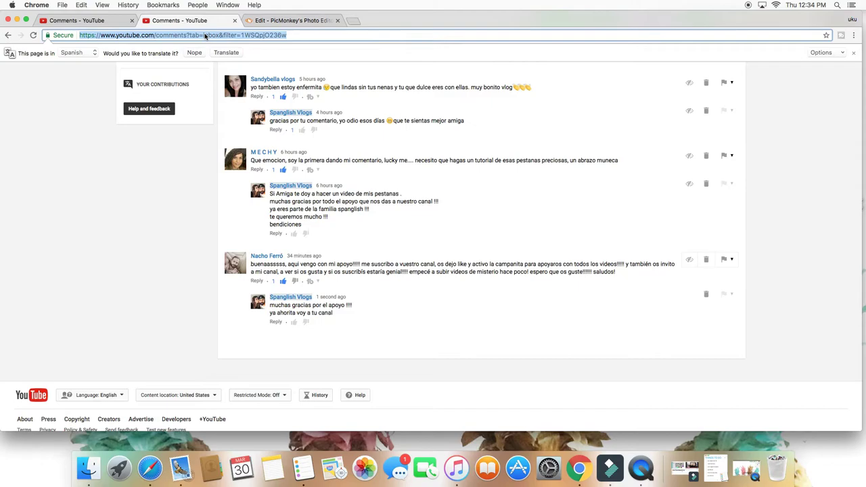
text(goo)
key(Return)
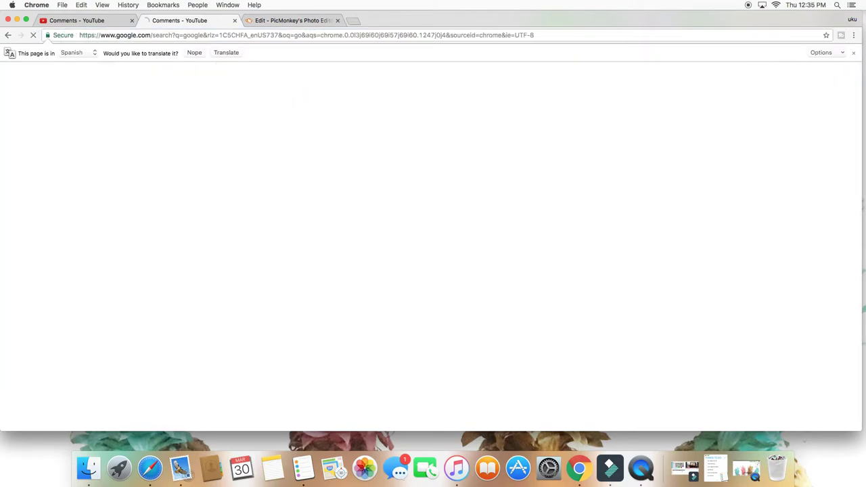
click(93, 128)
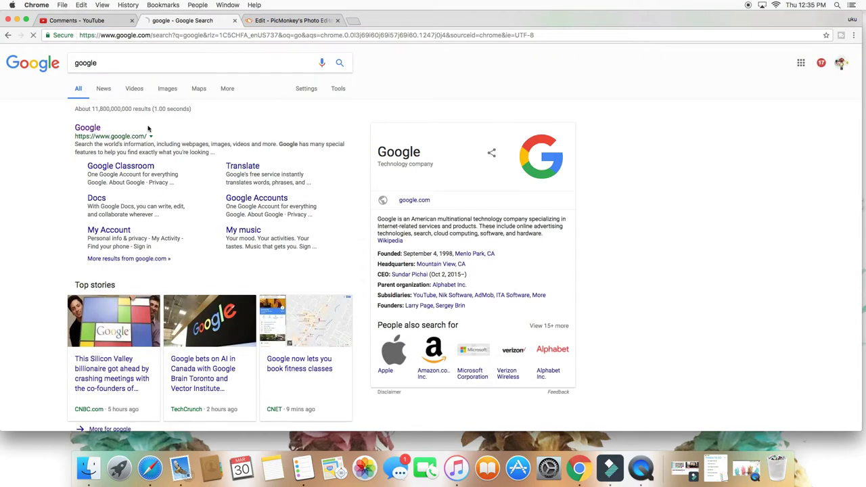
Step: Search Google for 'transparent happy emojis'
text(tra)
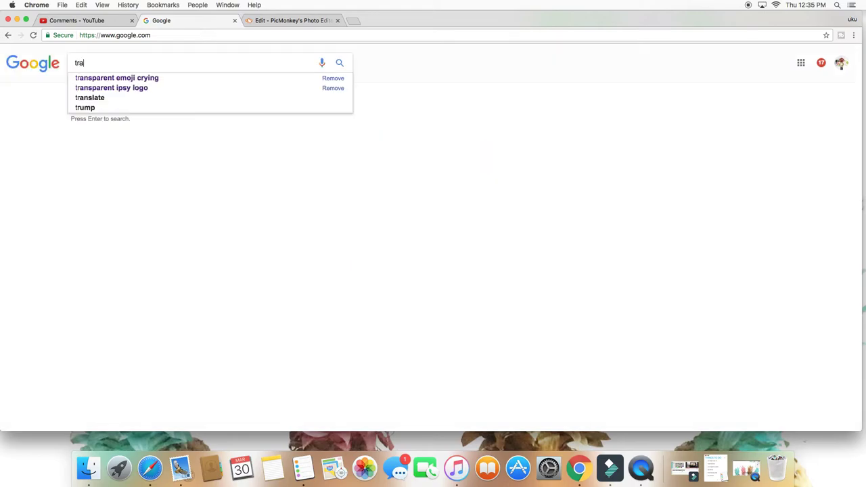
text(nsparent )
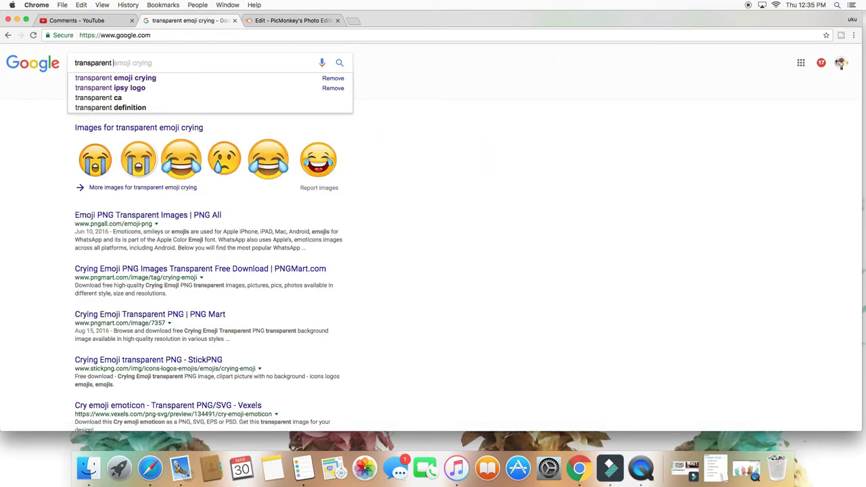
text(emoj)
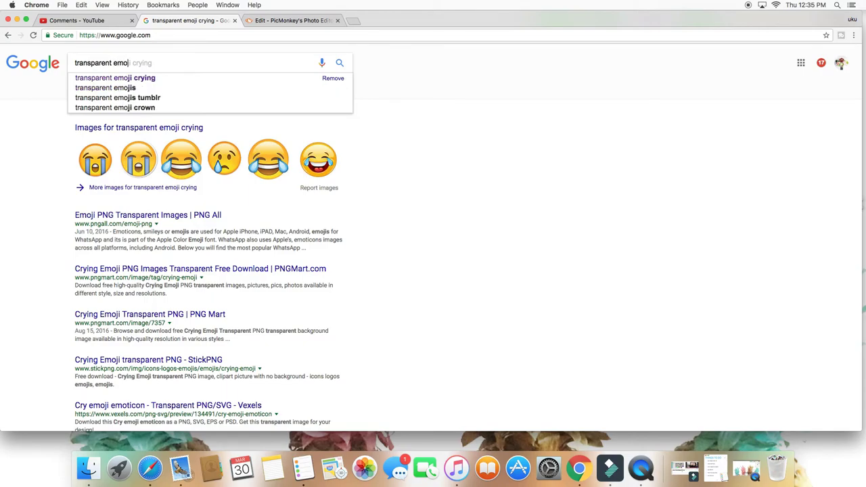
key(BackSpace)
key(BackSpace)
key(BackSpace)
key(BackSpace)
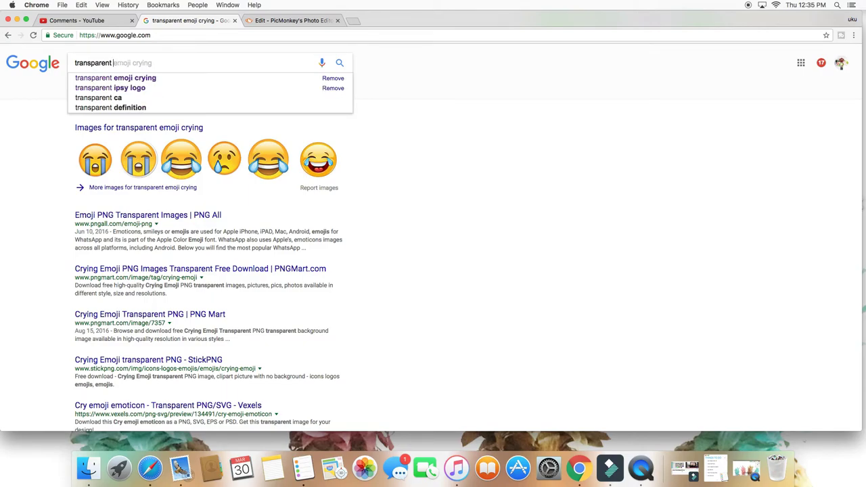
text(happy emoj)
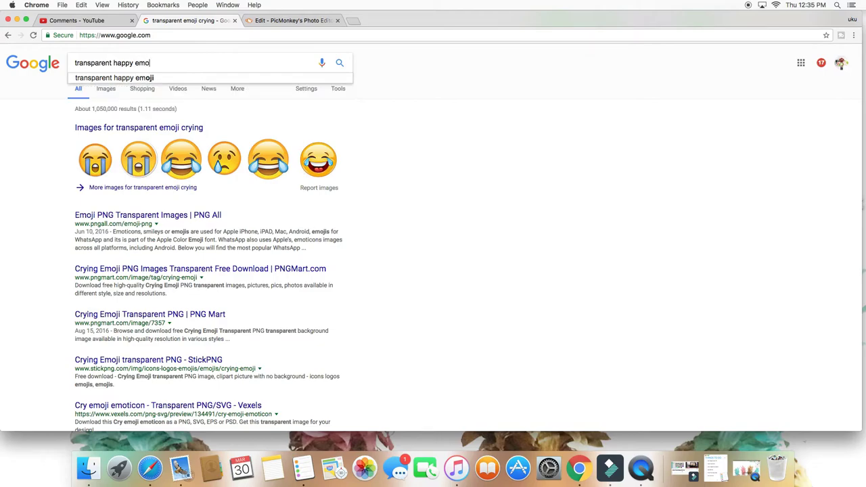
text(is)
key(Return)
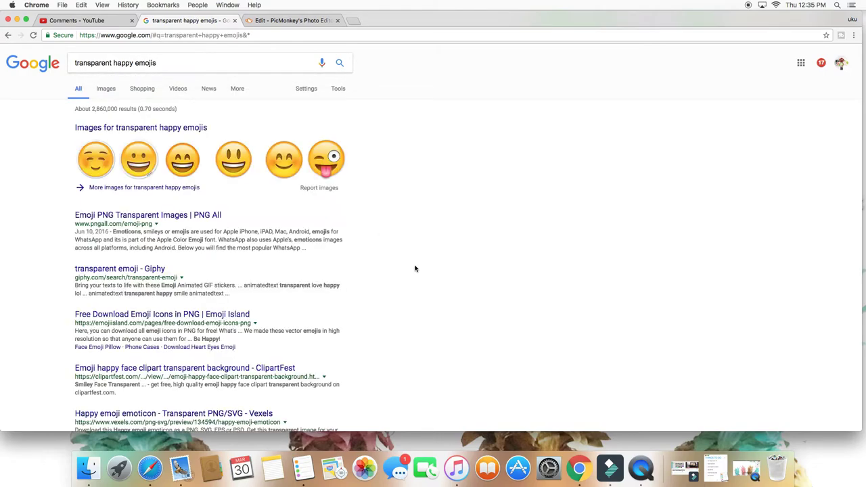
Step: Switch to image results and browse down through the emoji images
click(106, 89)
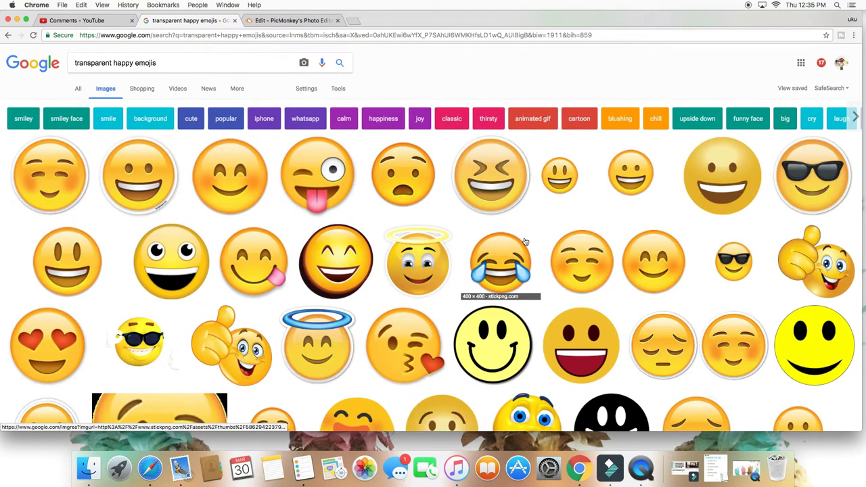
scroll(582, 248, down, 1)
scroll(524, 242, down, 1)
scroll(524, 242, up, 1)
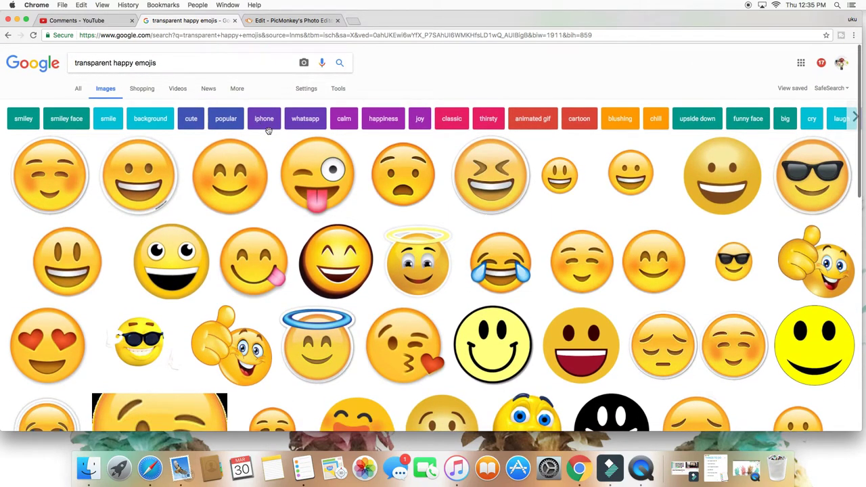
scroll(354, 229, down, 2)
scroll(353, 228, down, 2)
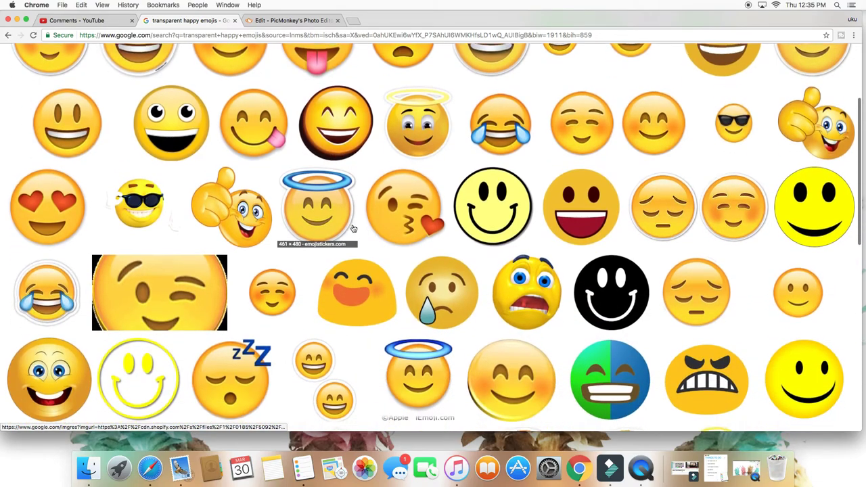
scroll(354, 228, down, 2)
scroll(354, 228, down, 2)
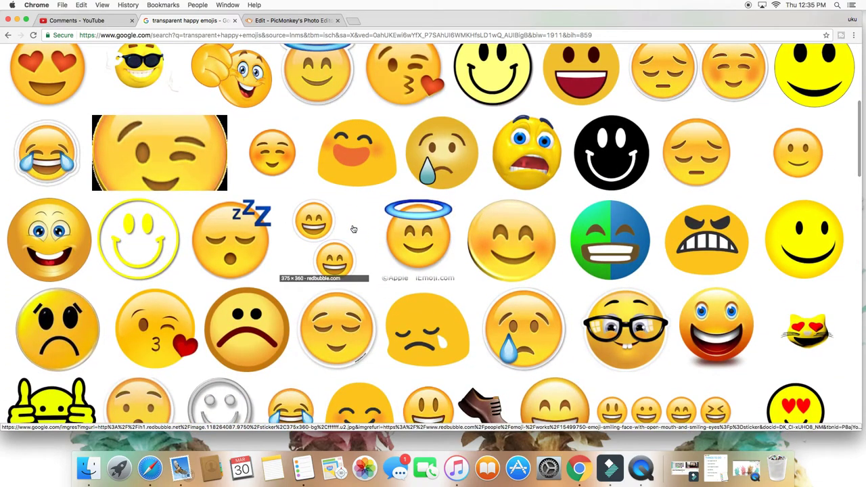
scroll(353, 229, down, 2)
scroll(354, 229, down, 3)
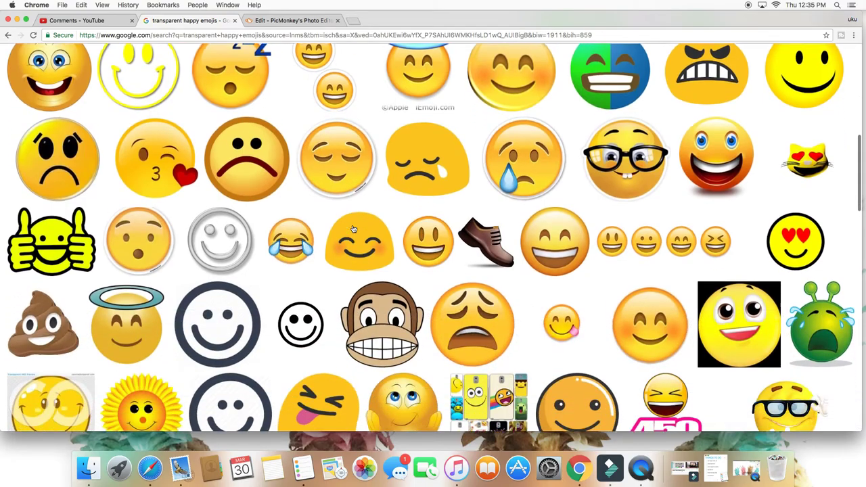
scroll(354, 229, down, 2)
scroll(353, 229, down, 2)
scroll(353, 228, down, 2)
scroll(353, 229, down, 2)
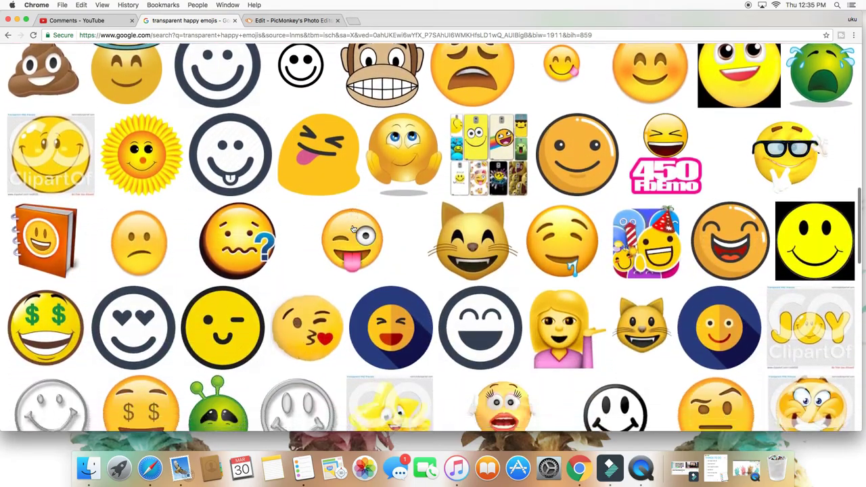
scroll(353, 228, down, 3)
scroll(354, 229, down, 2)
scroll(353, 229, down, 2)
scroll(353, 229, down, 2)
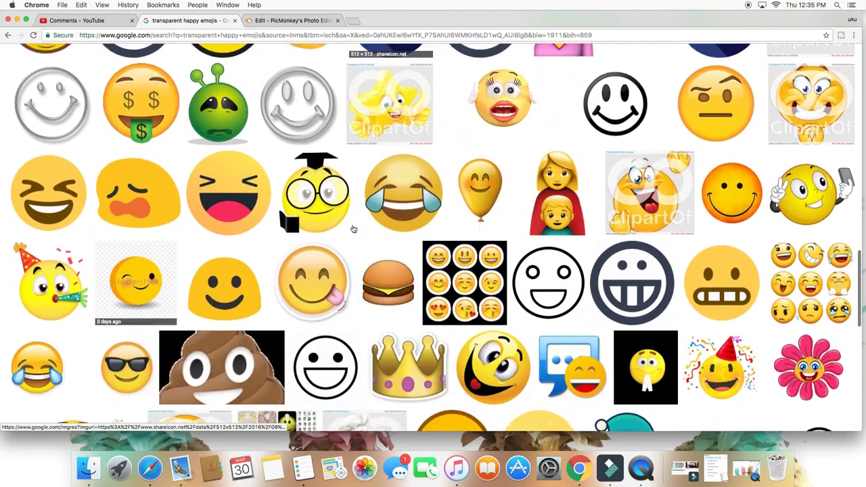
scroll(353, 229, down, 1)
scroll(354, 229, down, 3)
scroll(353, 229, down, 3)
scroll(353, 229, down, 3)
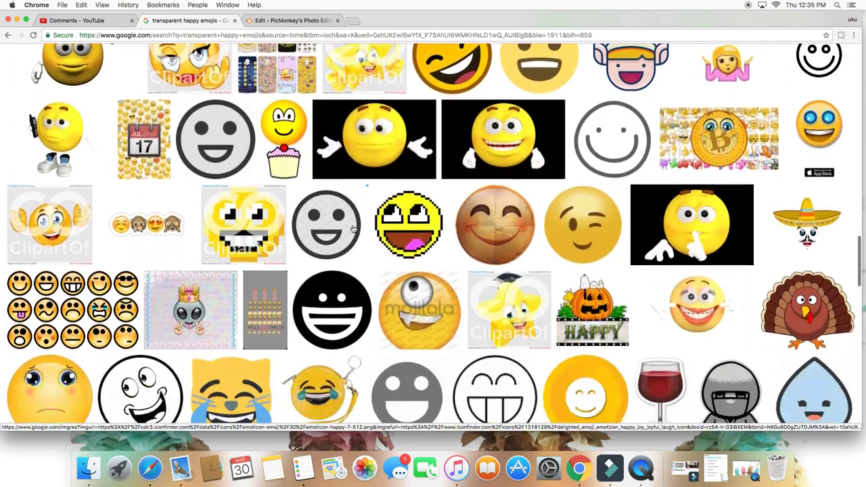
scroll(353, 229, down, 1)
scroll(353, 229, down, 3)
scroll(348, 231, down, 3)
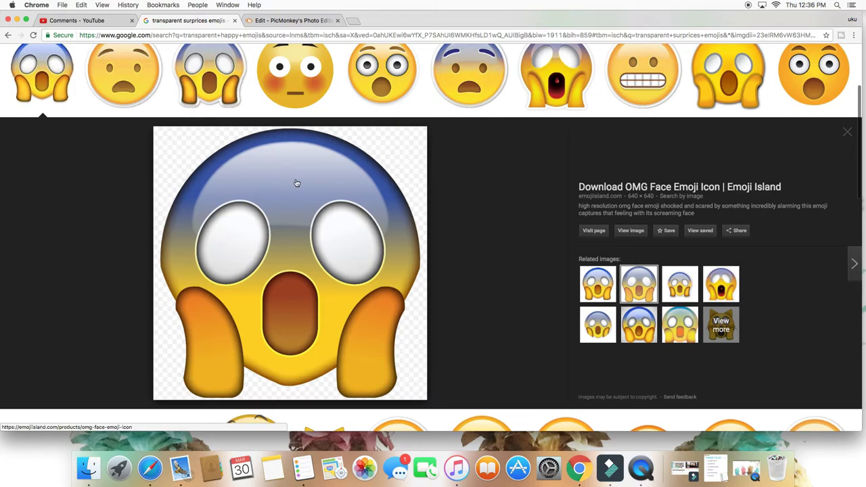
Step: Save the shocked-face emoji image to the desktop and return to PicMonkey
mouse_move(280, 187)
mouse_down()
mouse_move(836, 446)
mouse_move(844, 463)
mouse_up()
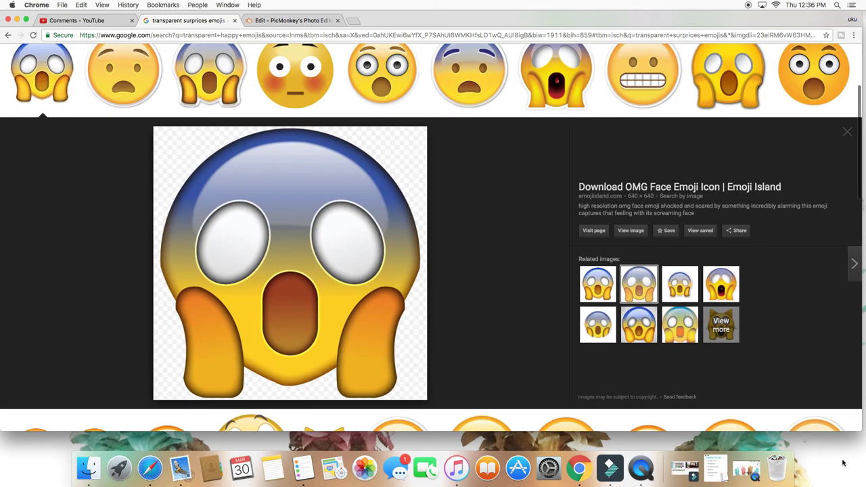
click(846, 130)
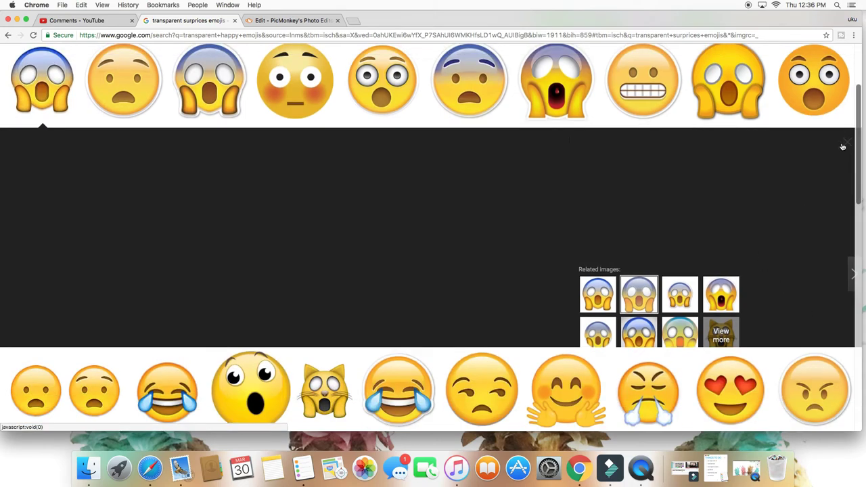
click(308, 20)
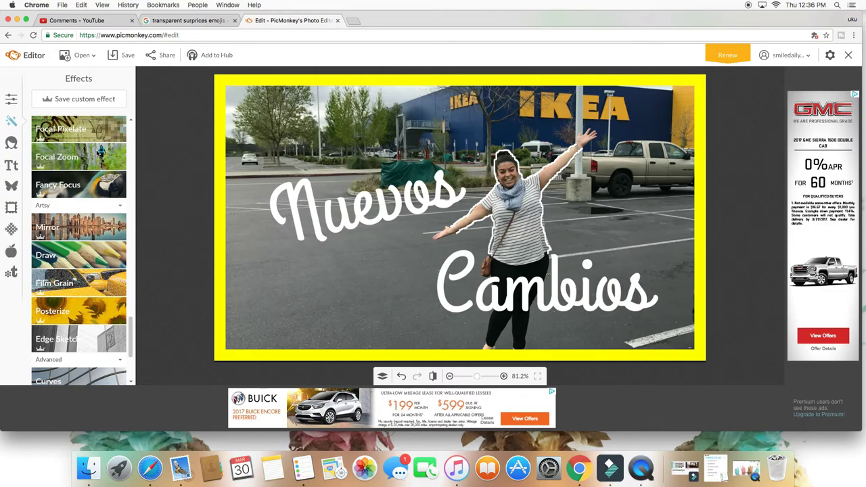
Step: Add the first Desktop image, a see-no-evil monkey emoji, as an uploaded overlay
click(14, 184)
click(72, 100)
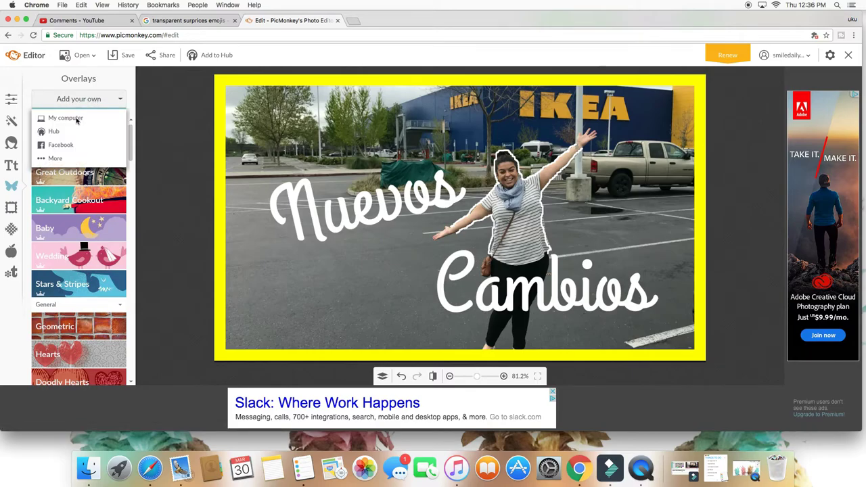
click(76, 120)
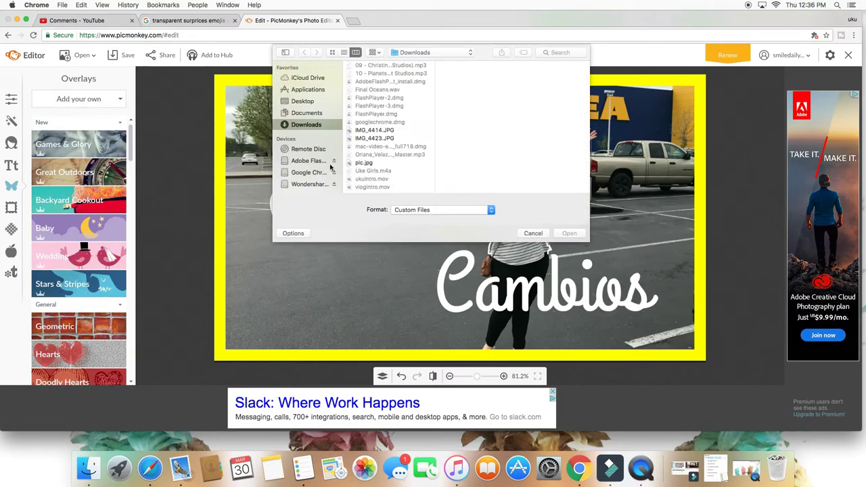
scroll(318, 155, down, 3)
scroll(308, 135, up, 3)
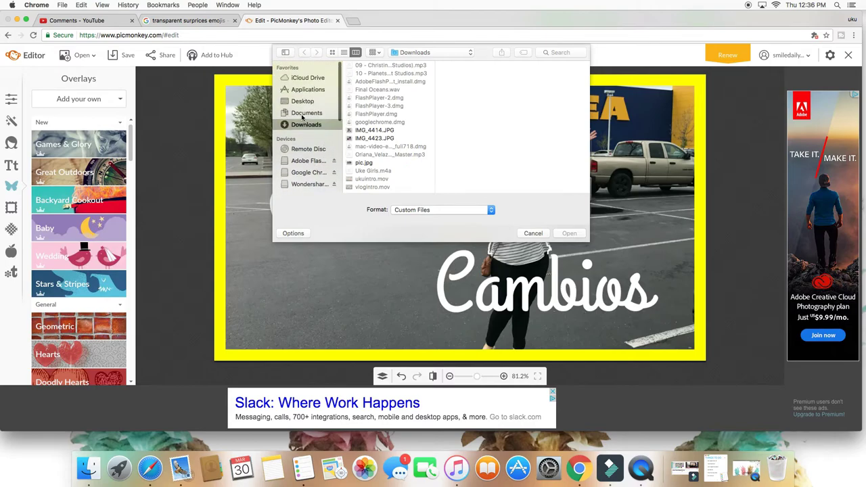
click(306, 101)
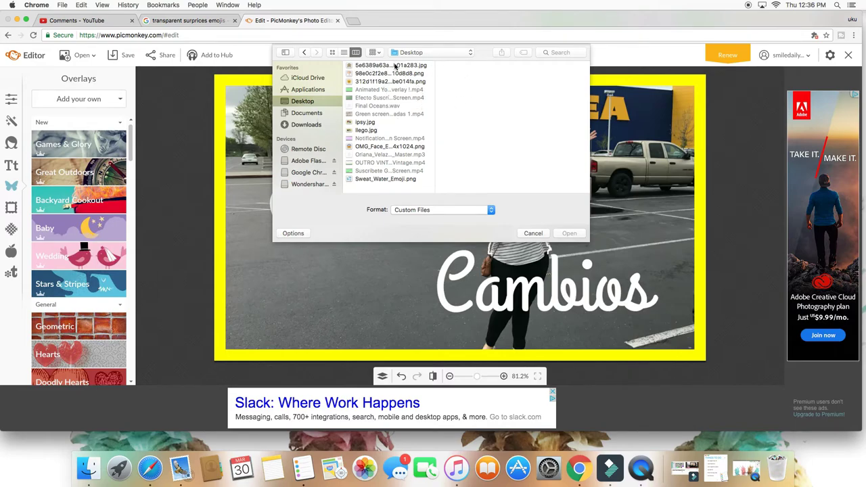
double_click(396, 65)
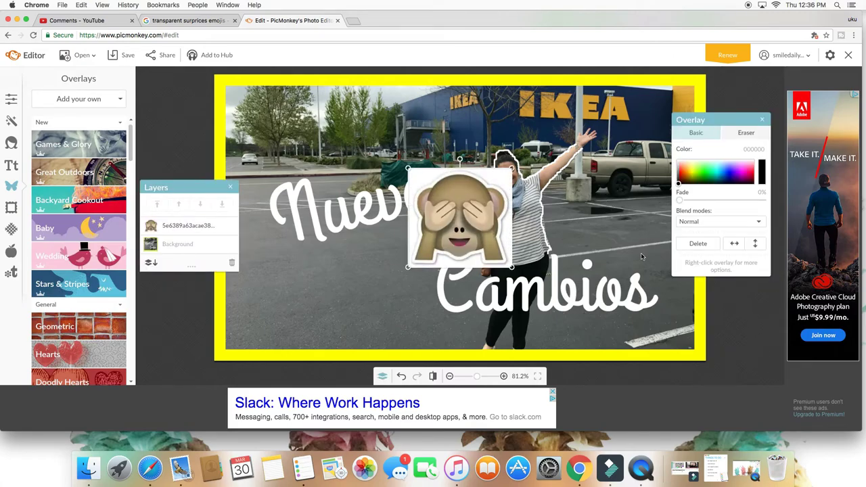
Step: Delete the monkey overlay and add the shocked-face emoji image as an overlay
click(696, 244)
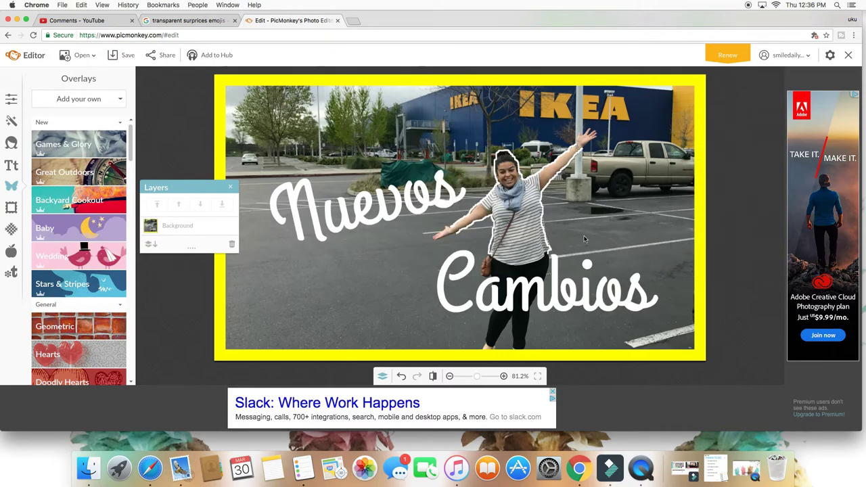
click(229, 187)
key(super+v)
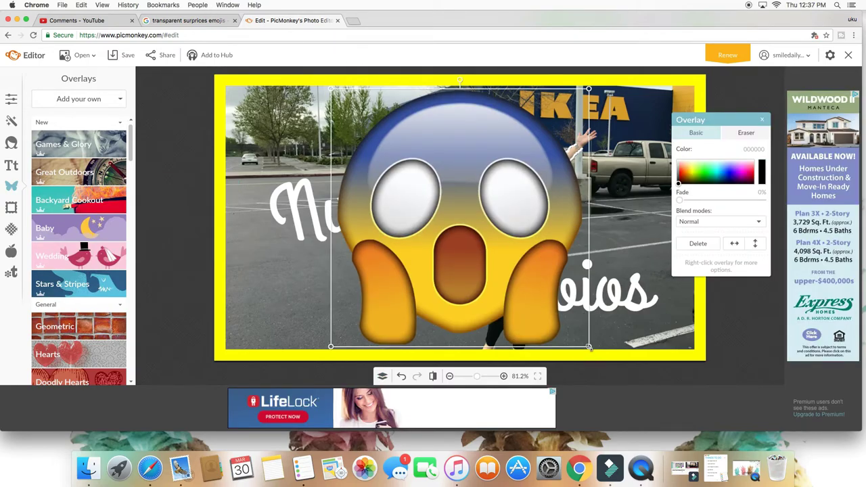
Step: Shrink the emoji, tilt it, and position it below 'Nuevos' beside 'Cambios'
drag(589, 347, 543, 302)
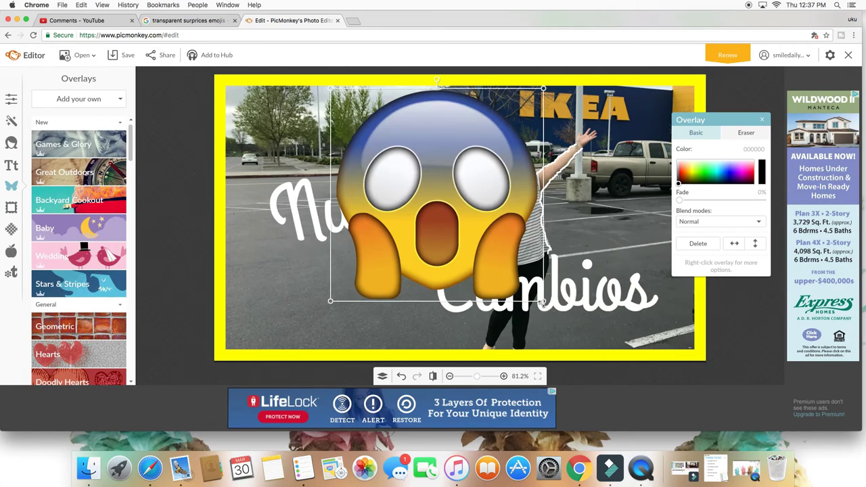
drag(546, 301, 420, 163)
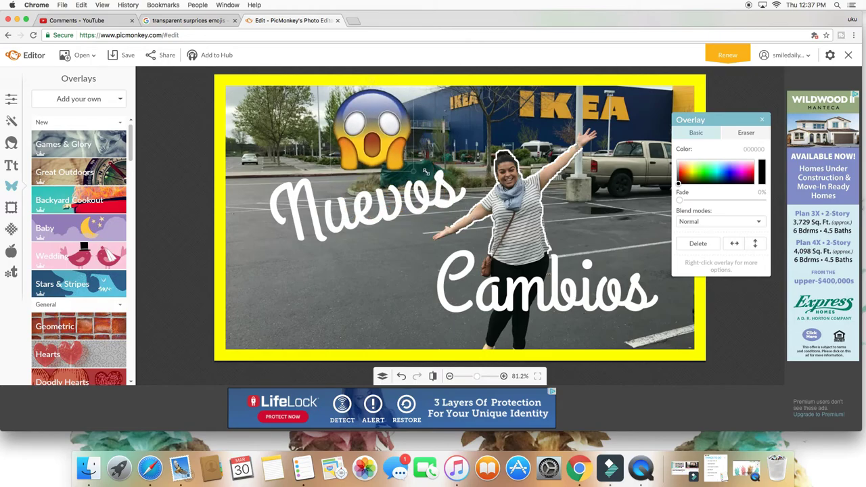
mouse_move(371, 135)
mouse_down()
mouse_move(409, 230)
mouse_move(363, 288)
mouse_up()
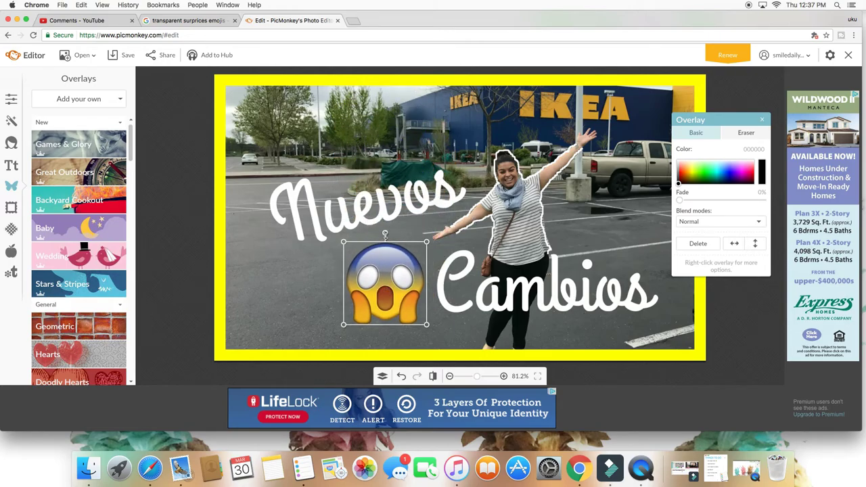
drag(387, 231, 367, 231)
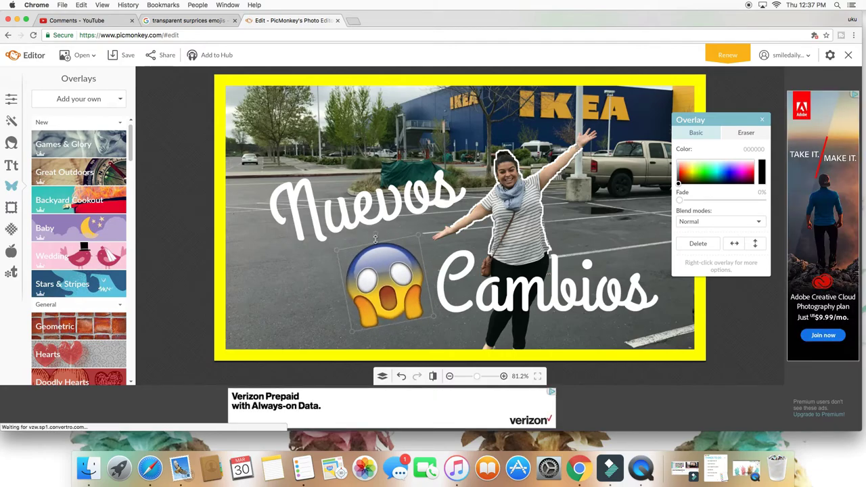
mouse_move(383, 278)
mouse_down()
mouse_move(353, 280)
mouse_move(617, 192)
mouse_move(582, 174)
mouse_move(300, 145)
mouse_move(309, 130)
mouse_move(366, 130)
mouse_up()
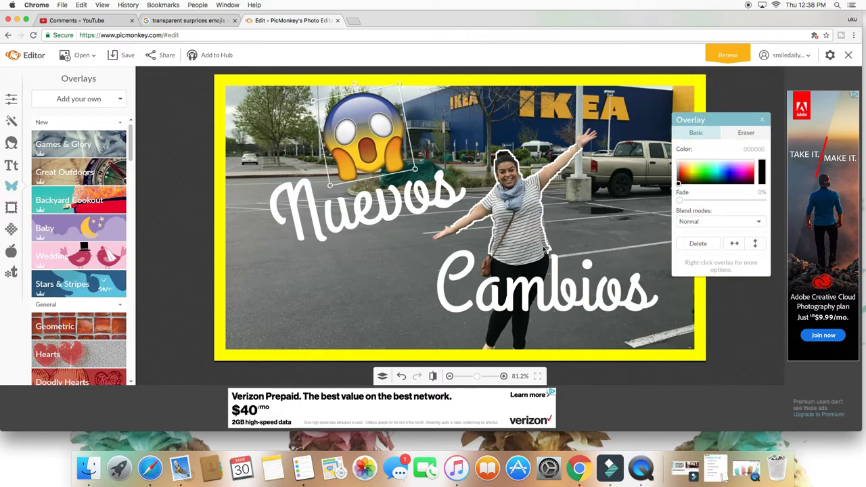